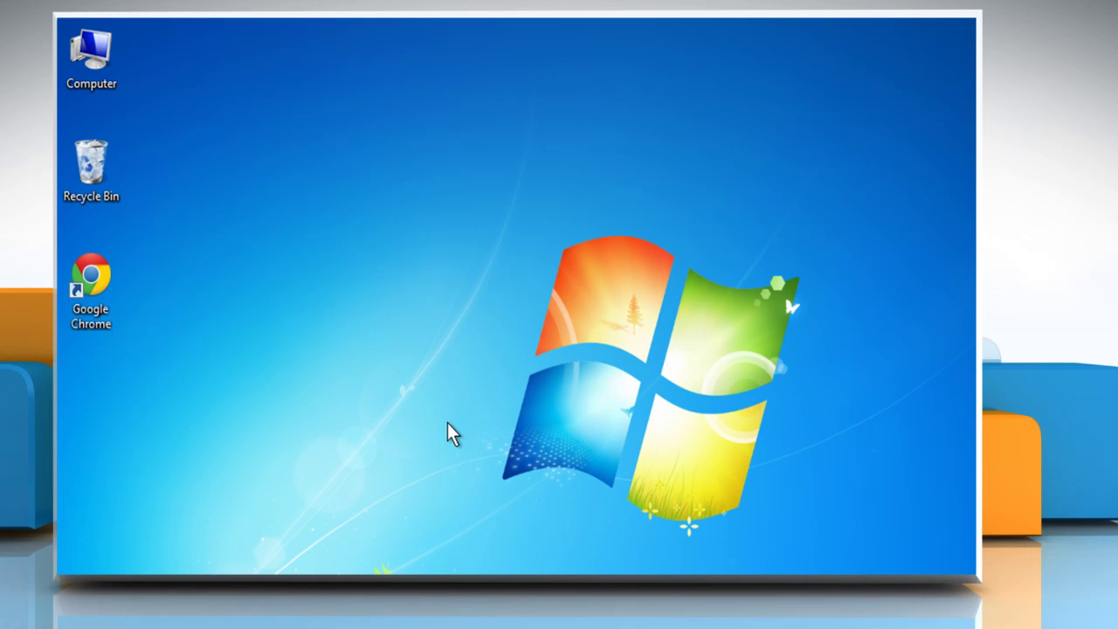
right_click(109, 288)
click(140, 291)
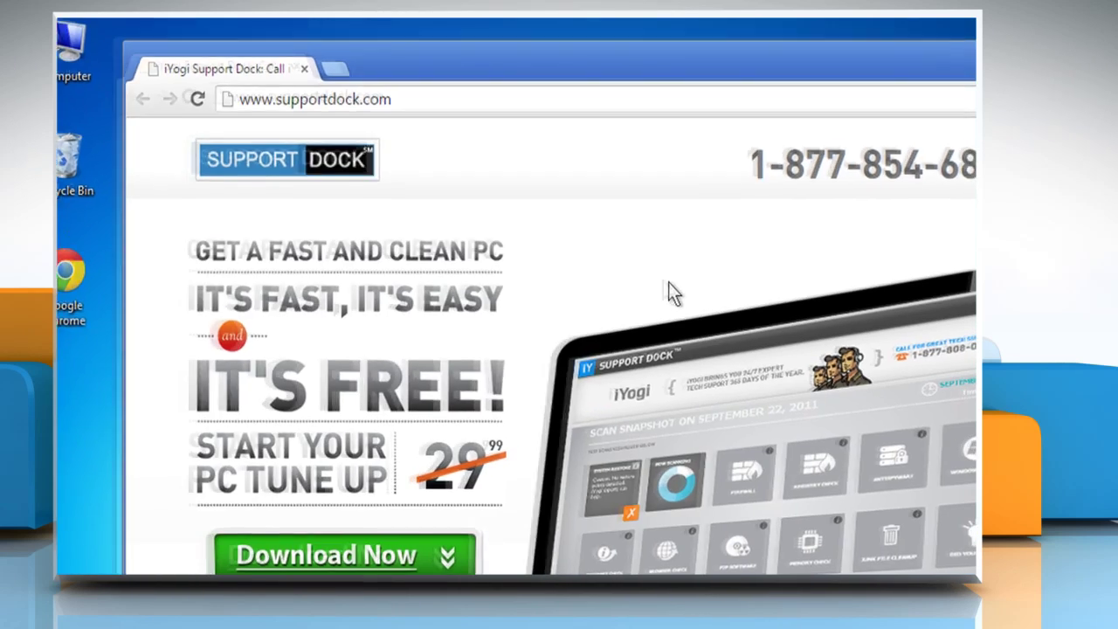
click(547, 80)
text(www)
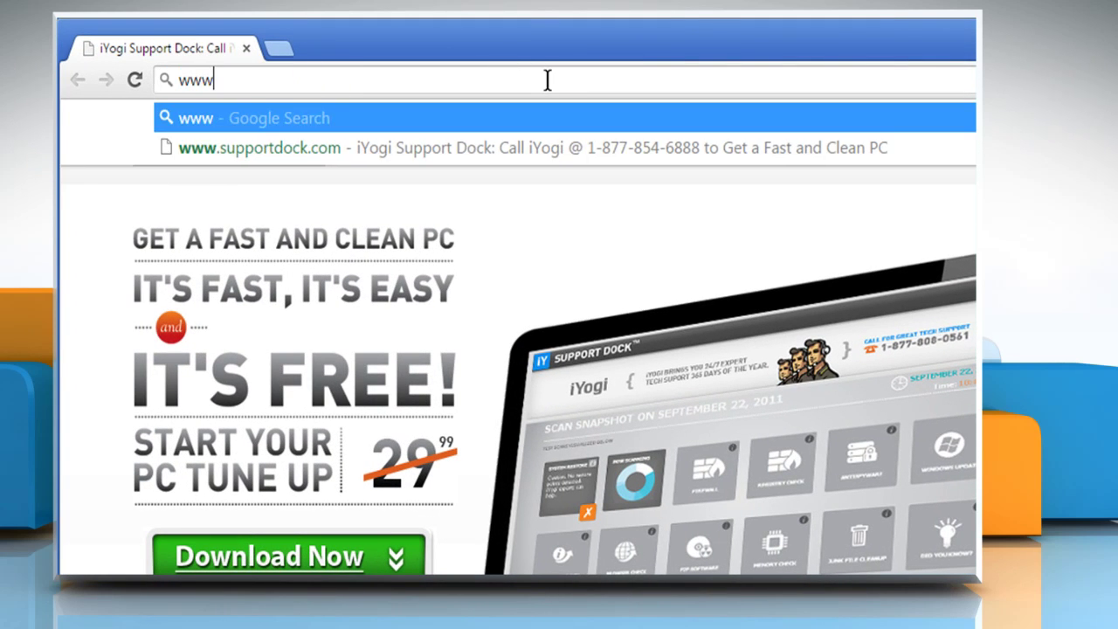
text(.twitter.co)
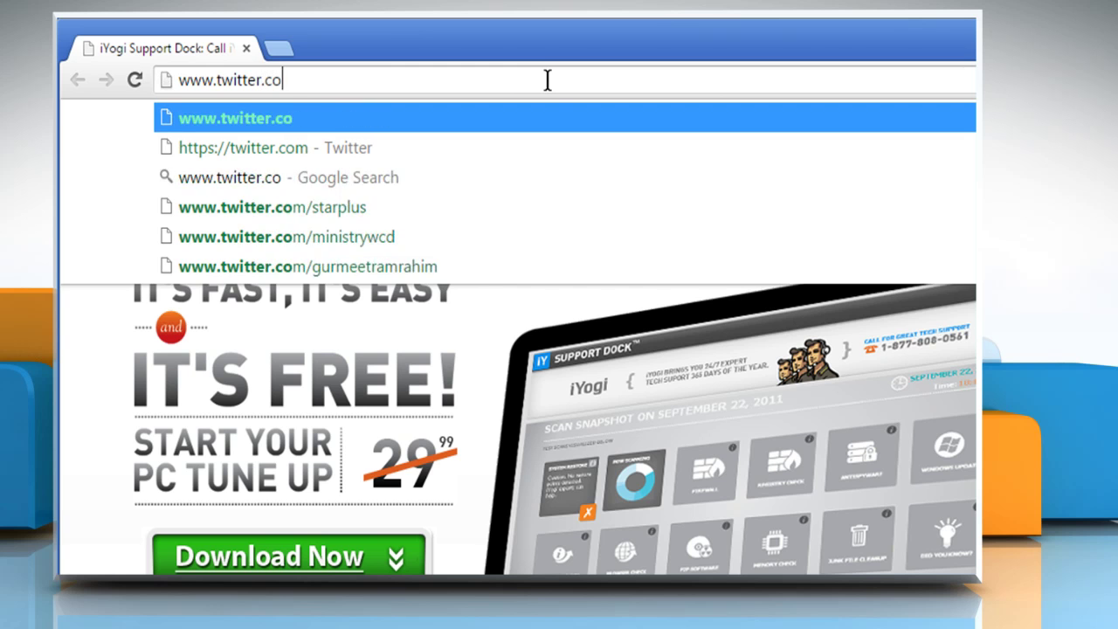
text(m)
key(Return)
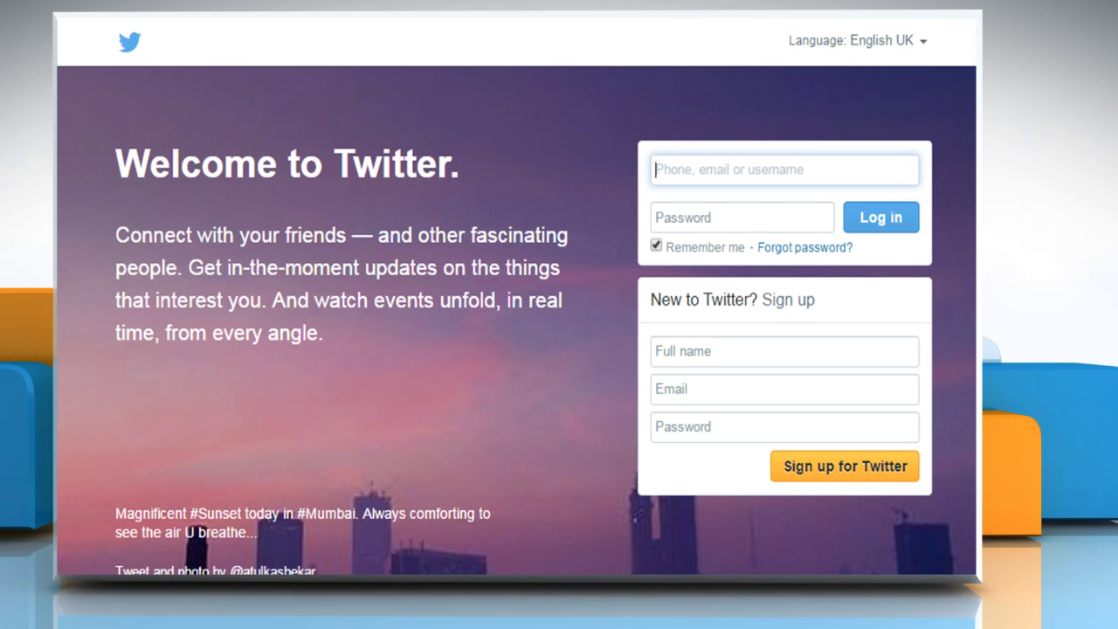
Submit the sign-up form with the owner's full name, e-mail address and a password.
click(823, 350)
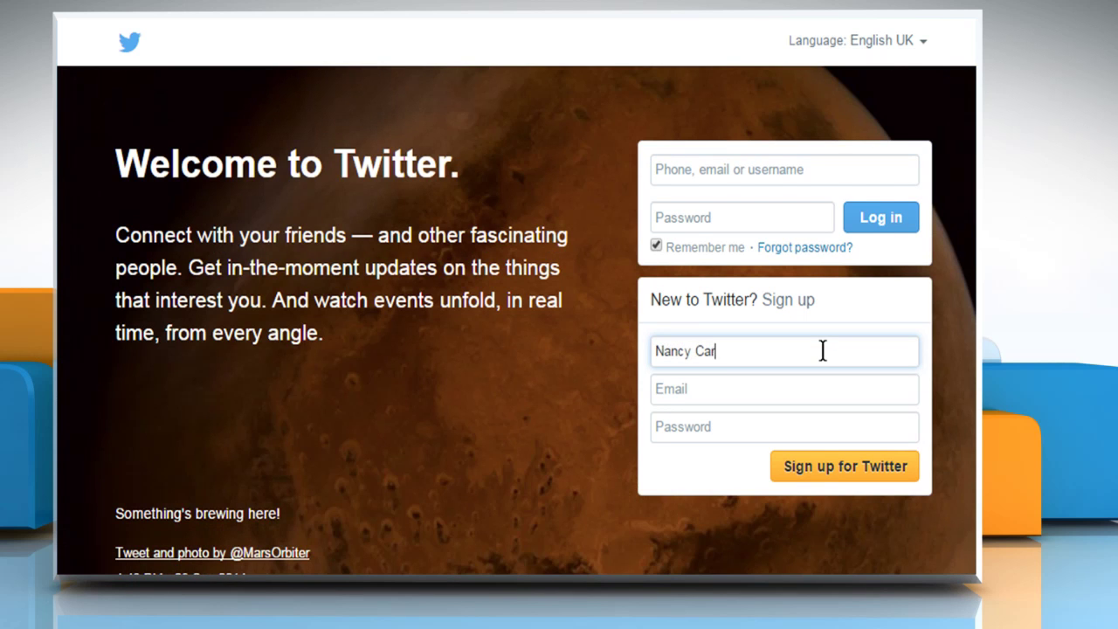
click(821, 390)
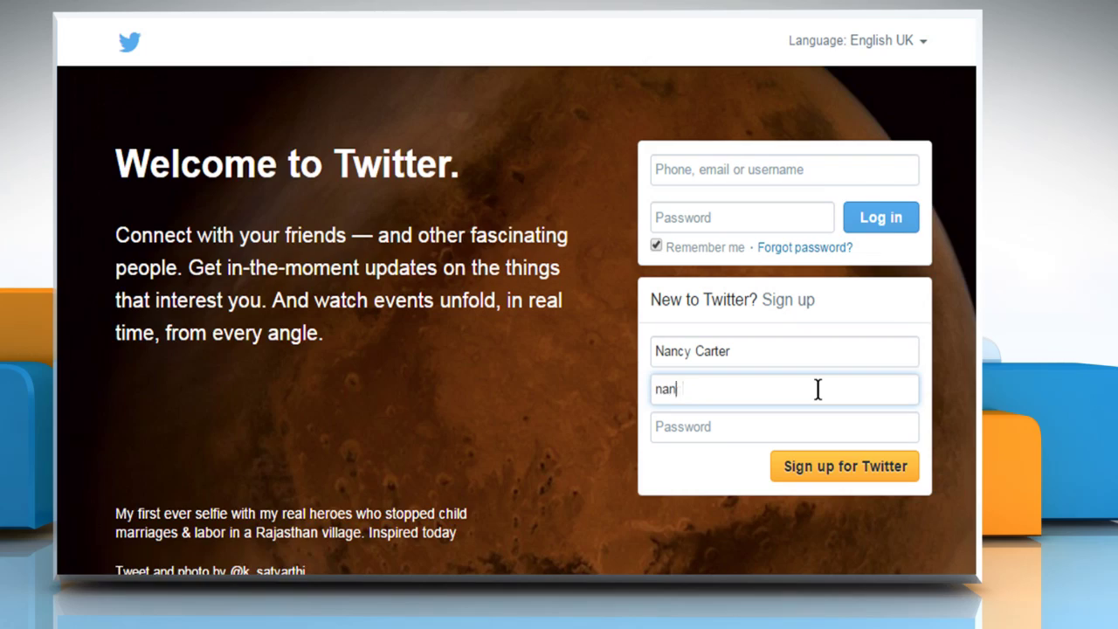
click(814, 426)
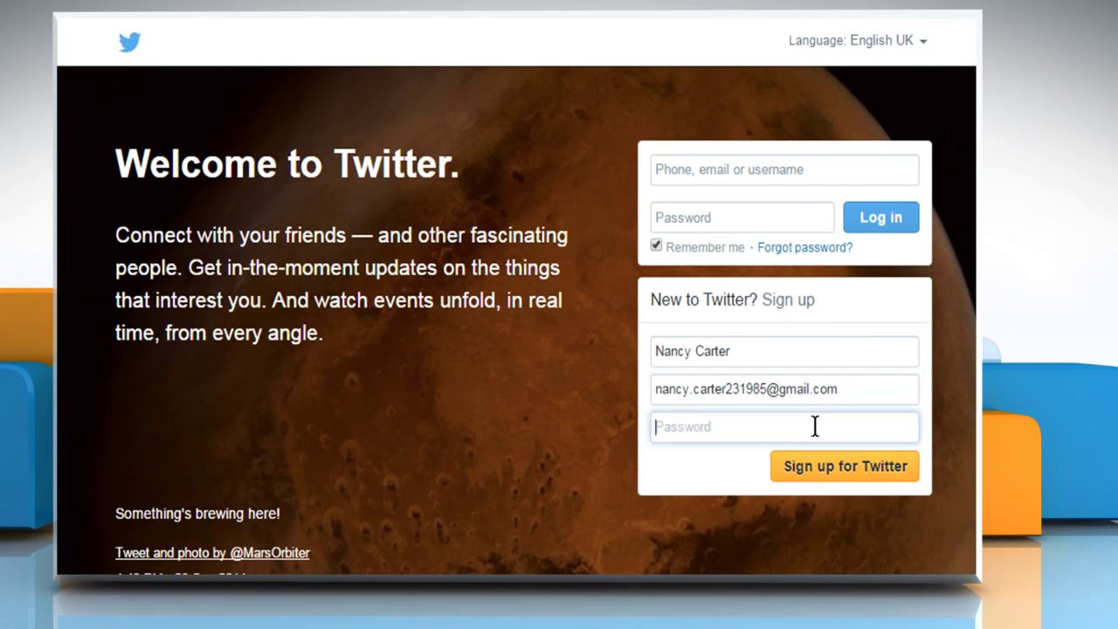
text(••)
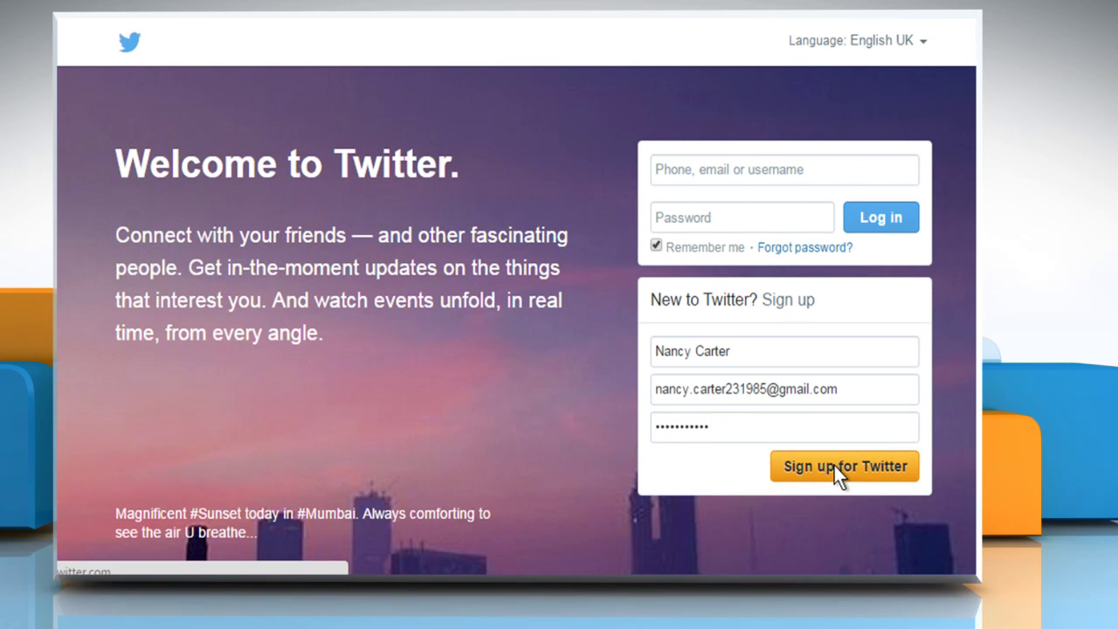
click(833, 465)
Choose a business-style username for the new account.
click(686, 386)
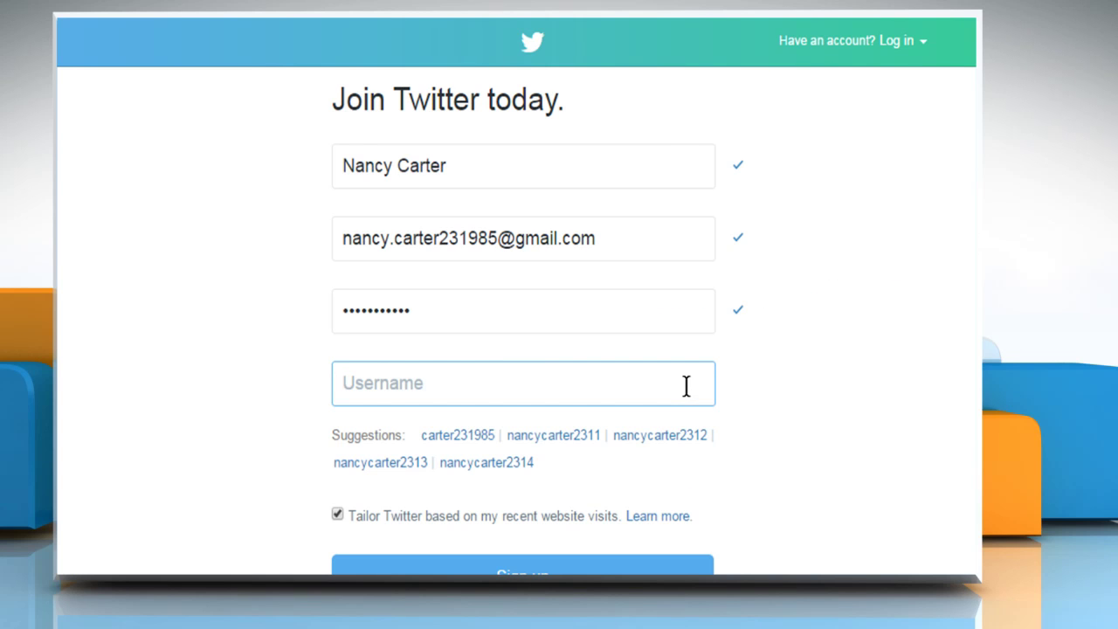
text(businessofnancy)
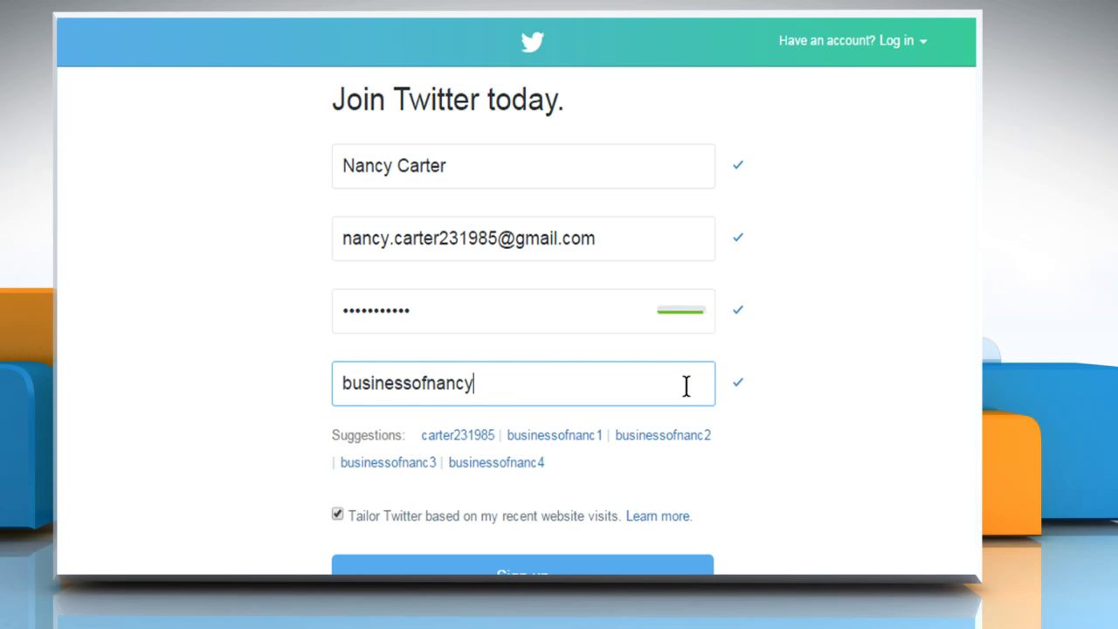
scroll(686, 386, down, 1)
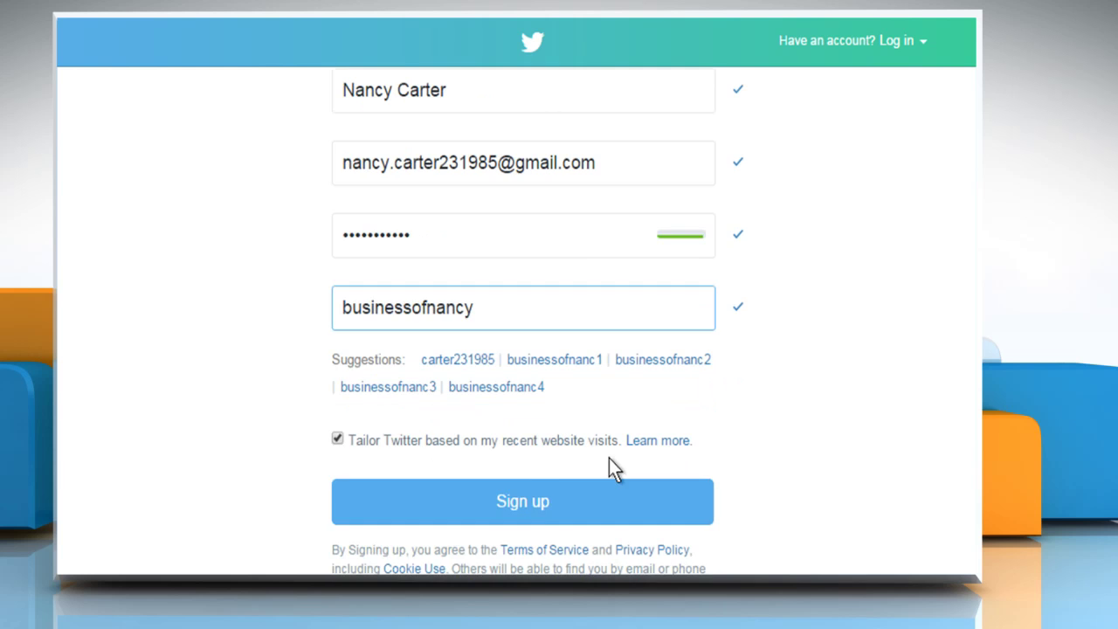
Create the account, then log in with the account's e-mail address and password.
click(540, 505)
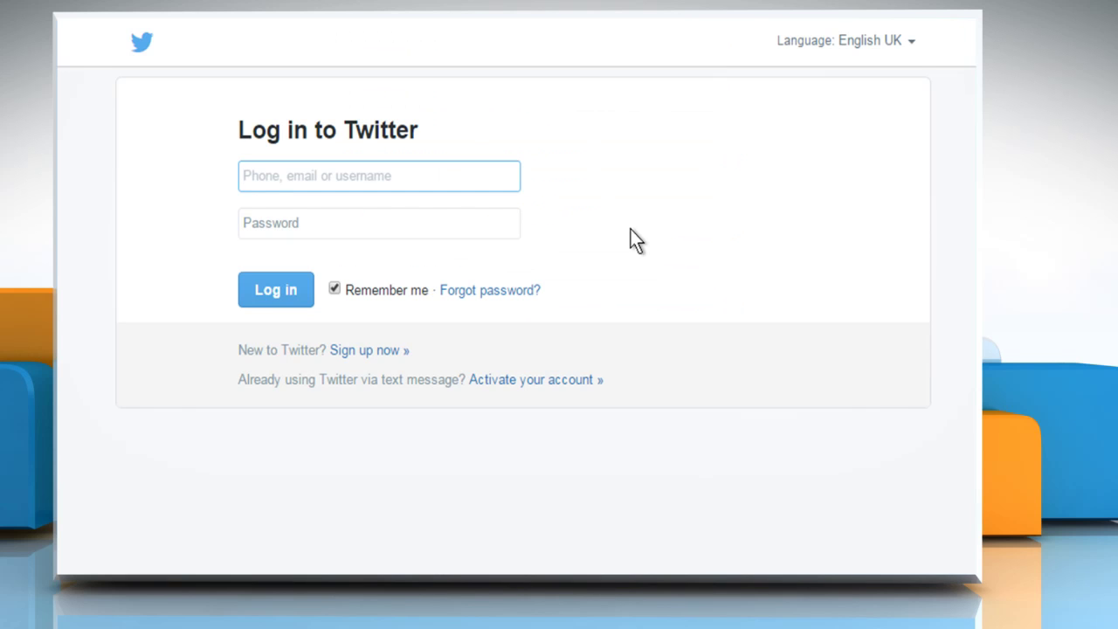
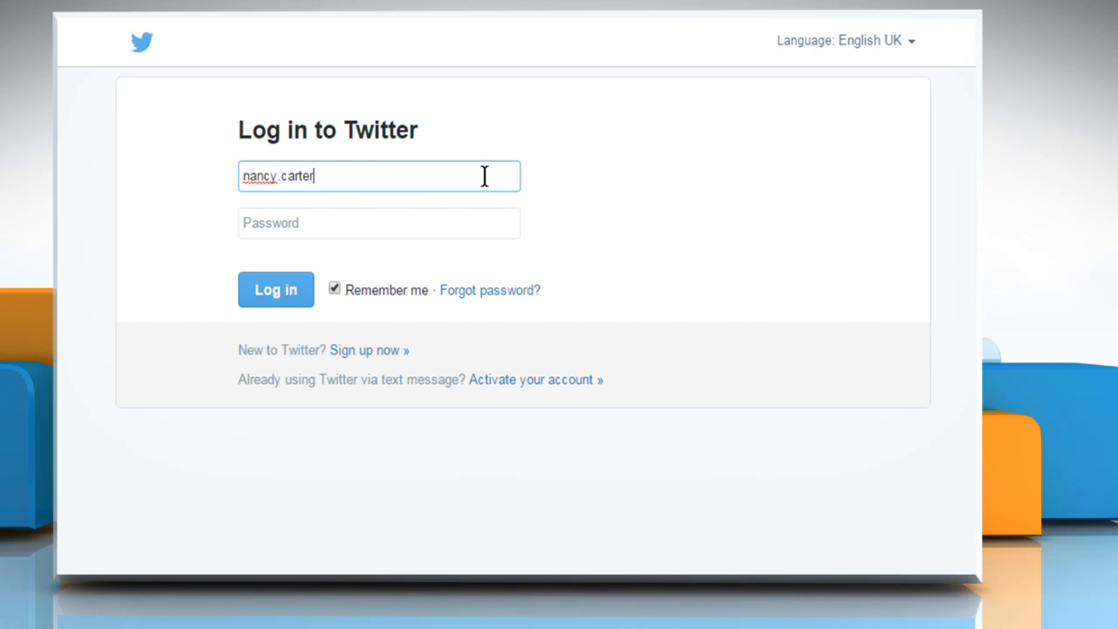
click(465, 228)
text(••)
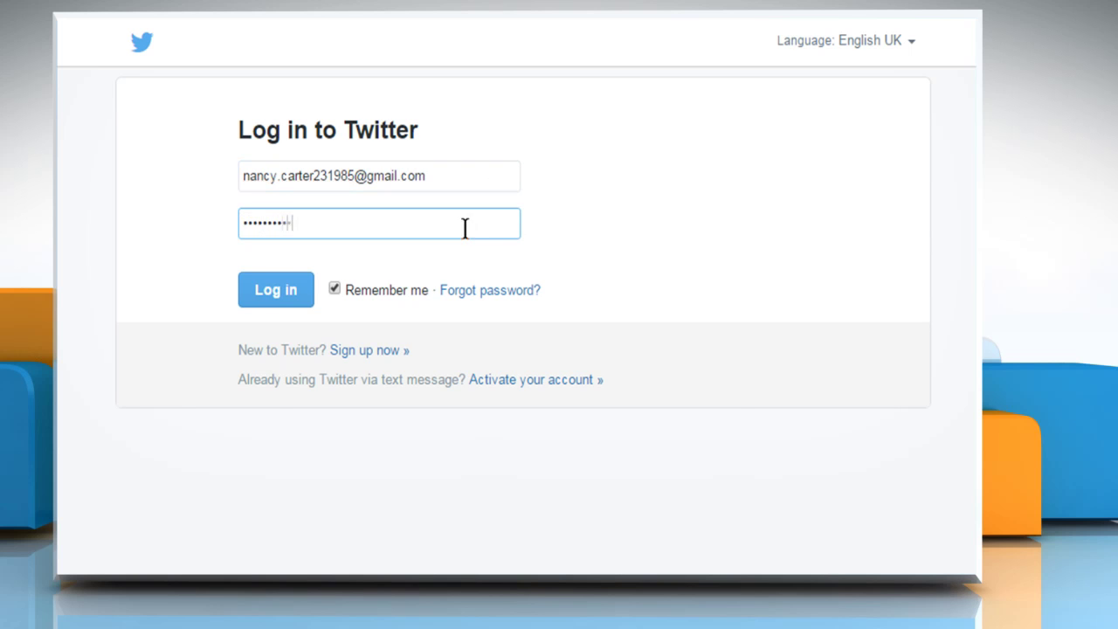
click(293, 288)
Skip the telephone-number step without adding a phone number.
click(599, 458)
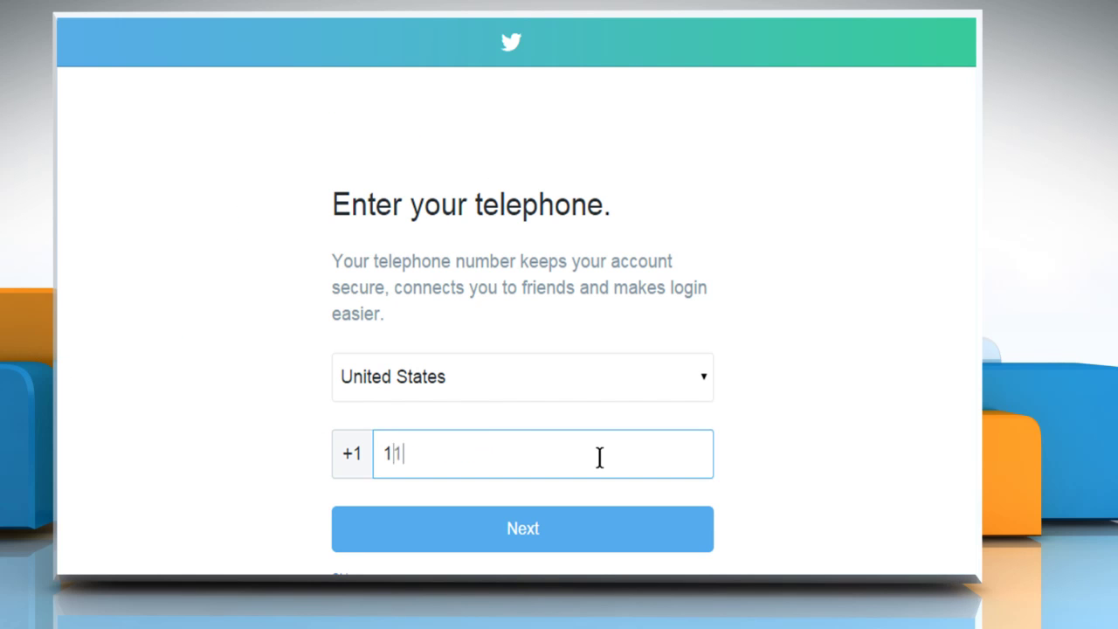
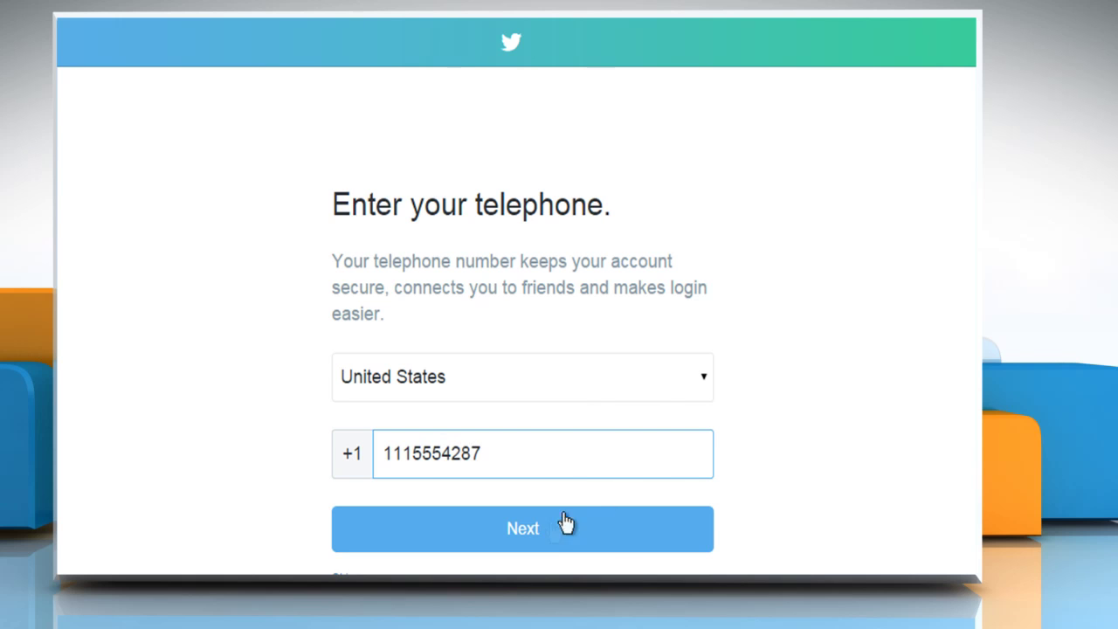
scroll(528, 541, down, 1)
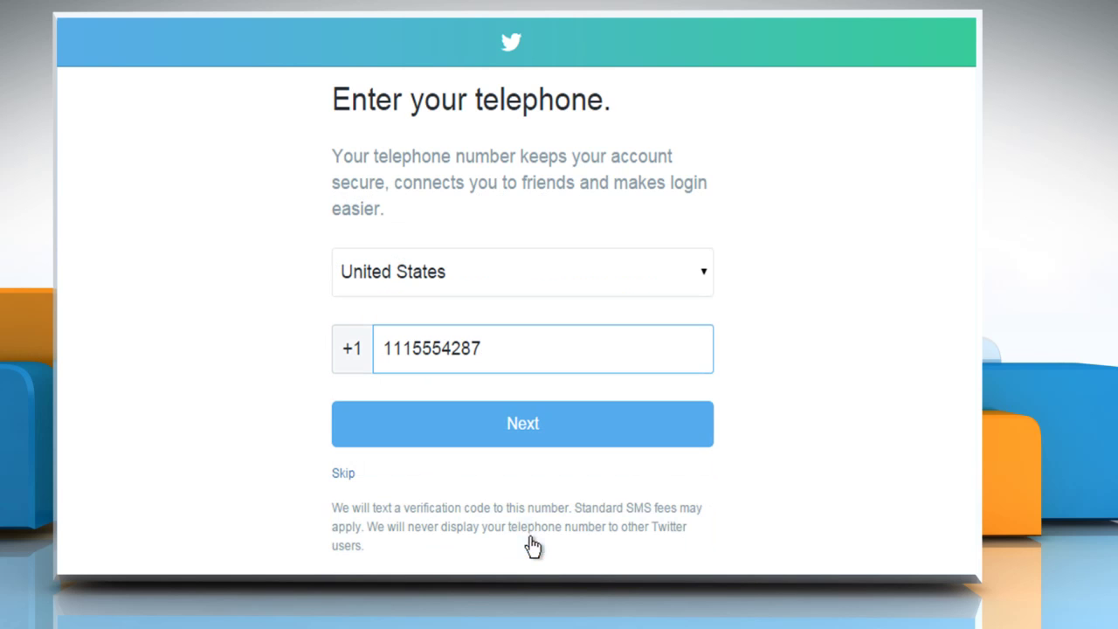
click(344, 474)
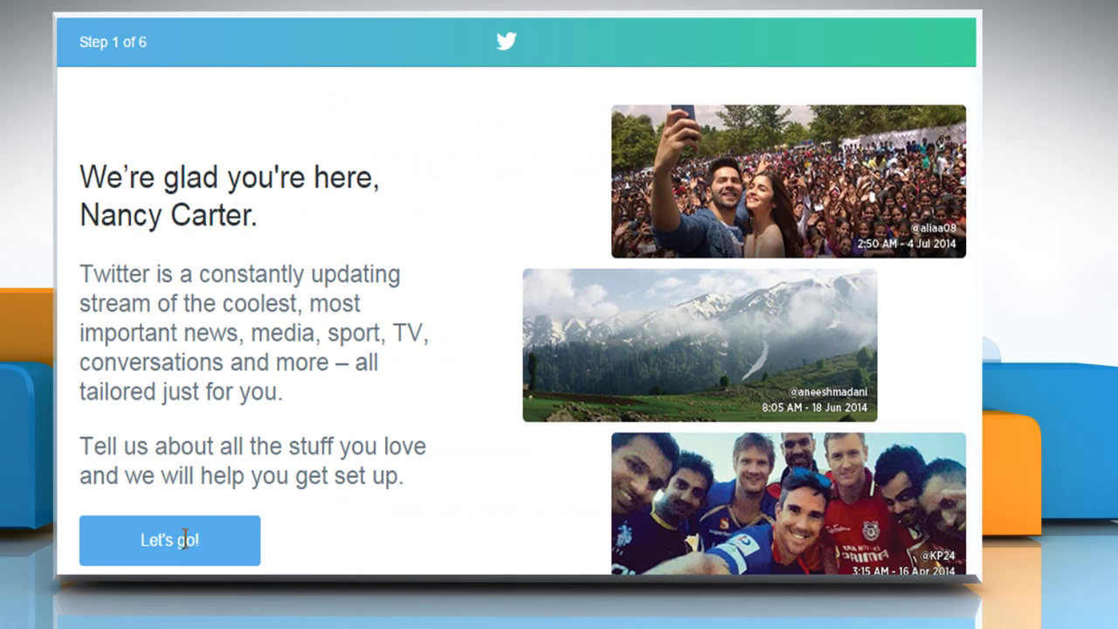
Begin account setup and pick Business as an interest.
click(190, 550)
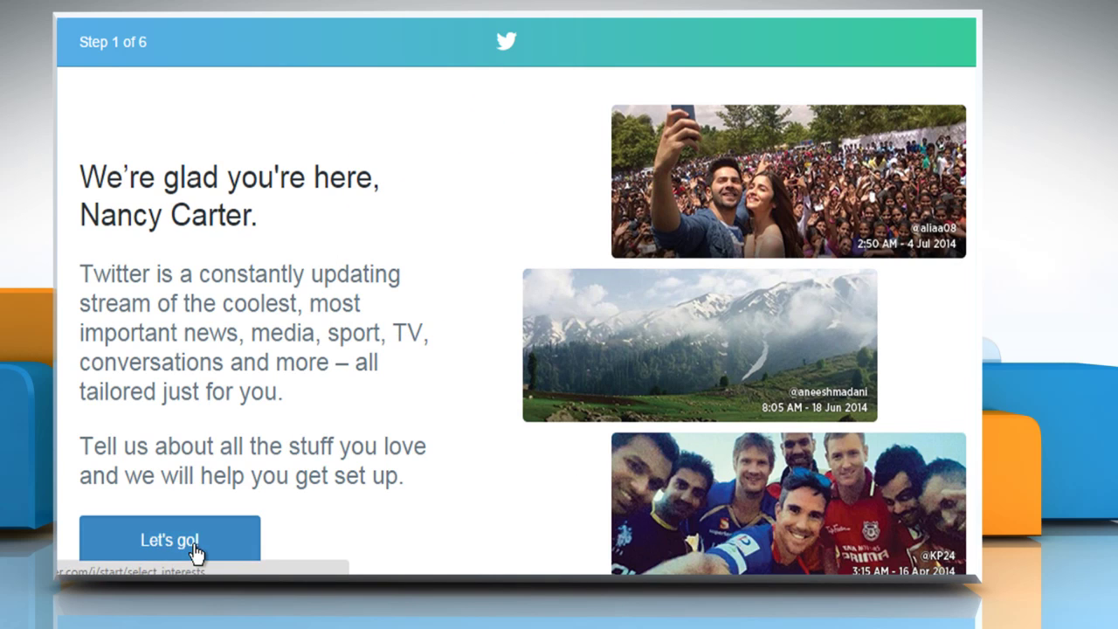
scroll(419, 336, down, 2)
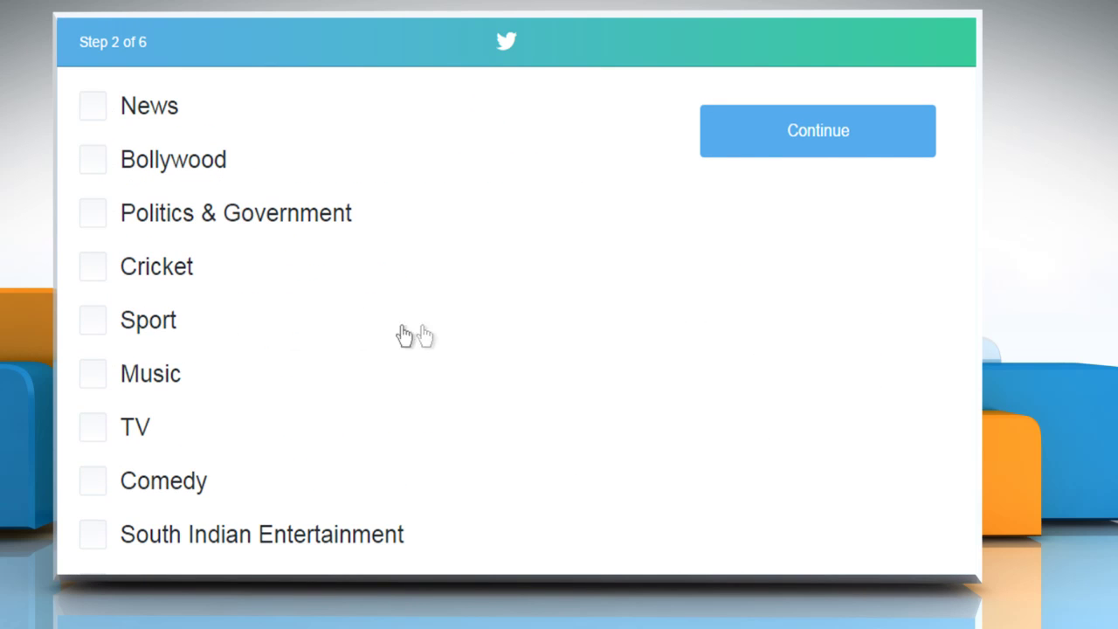
scroll(98, 330, down, 5)
click(96, 214)
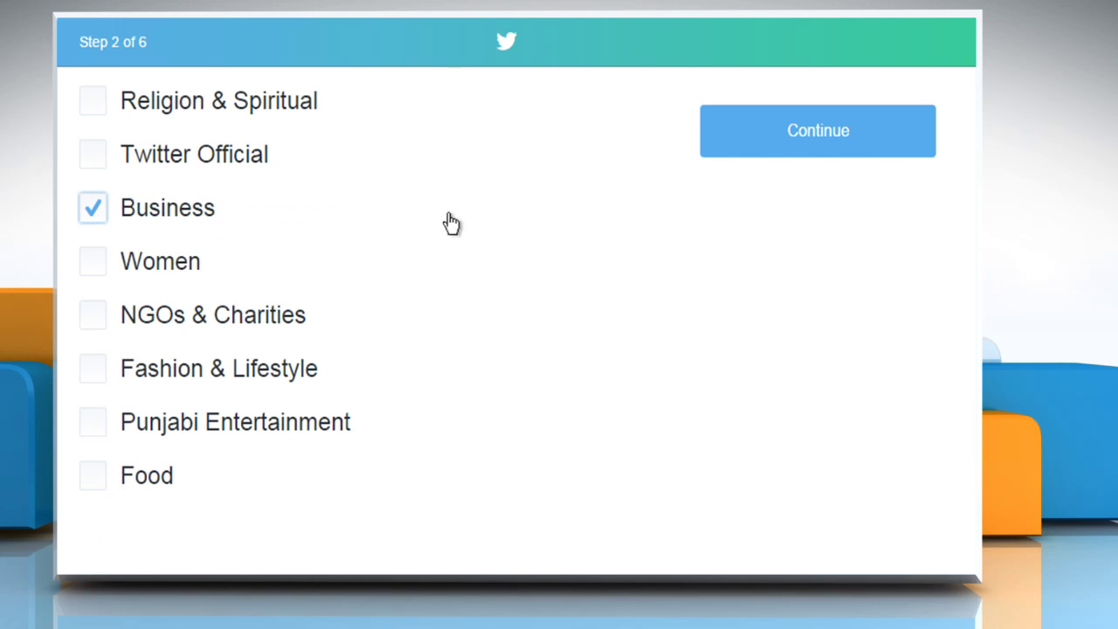
click(821, 144)
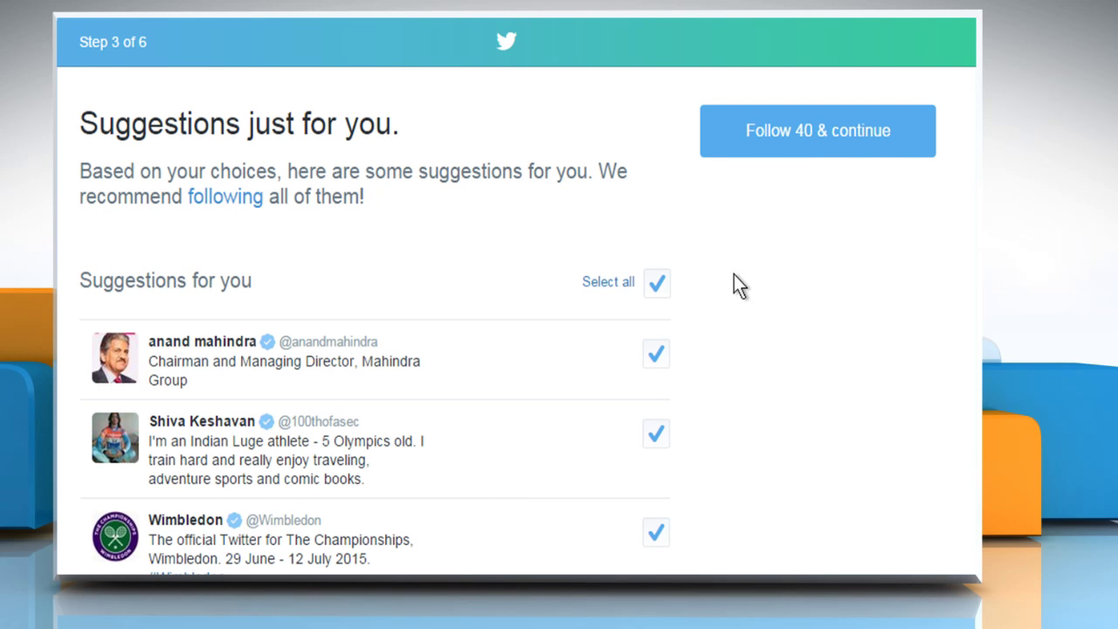
Follow only Wimbledon and Premier League from the suggested accounts and continue.
click(657, 282)
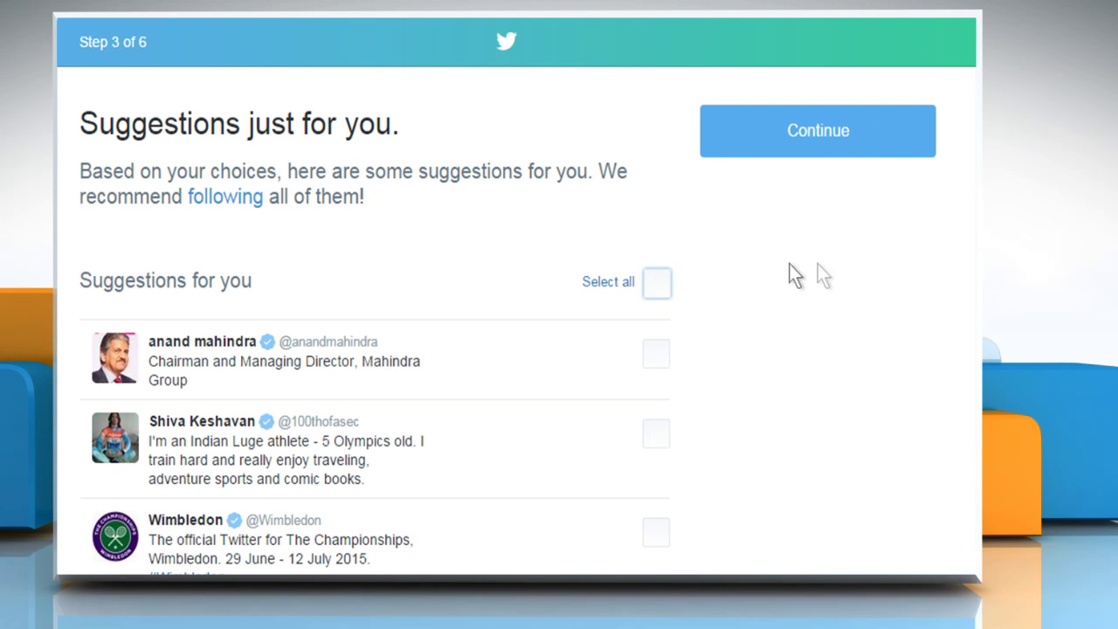
scroll(656, 330, down, 3)
click(655, 327)
scroll(656, 327, down, 3)
click(655, 434)
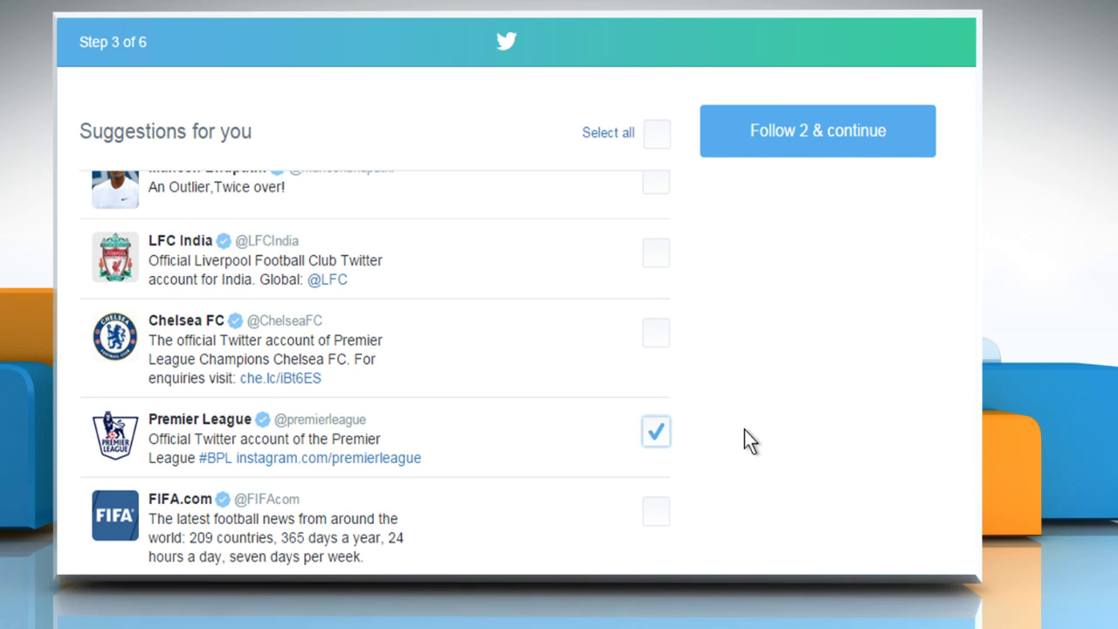
click(832, 145)
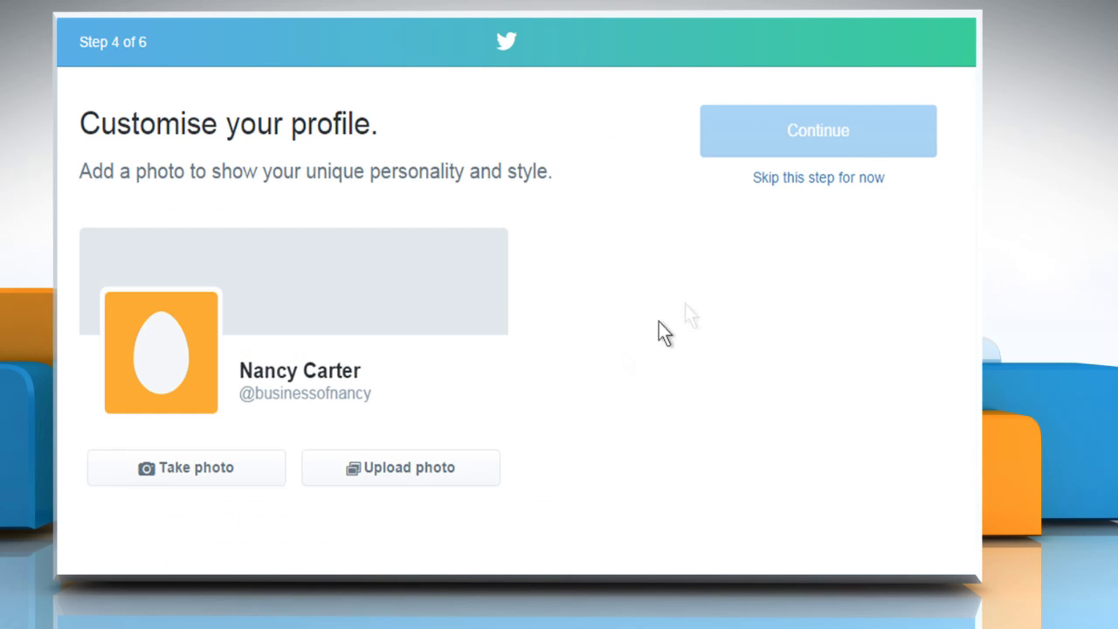
Upload photo 01 from Pictures > New folder as the profile picture.
click(437, 476)
click(118, 318)
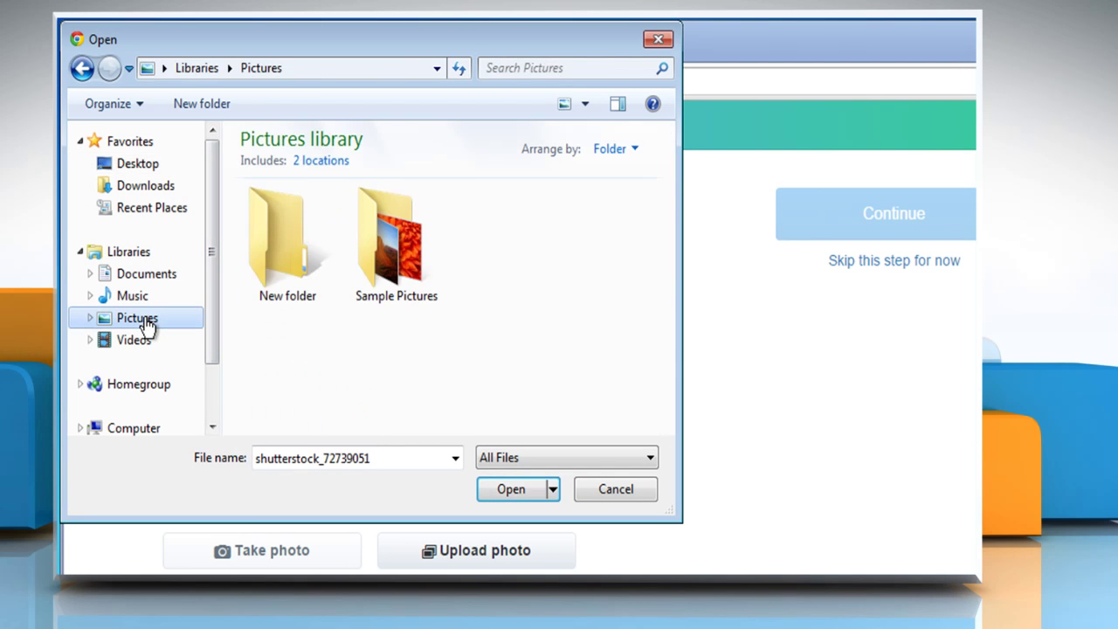
double_click(282, 276)
click(285, 275)
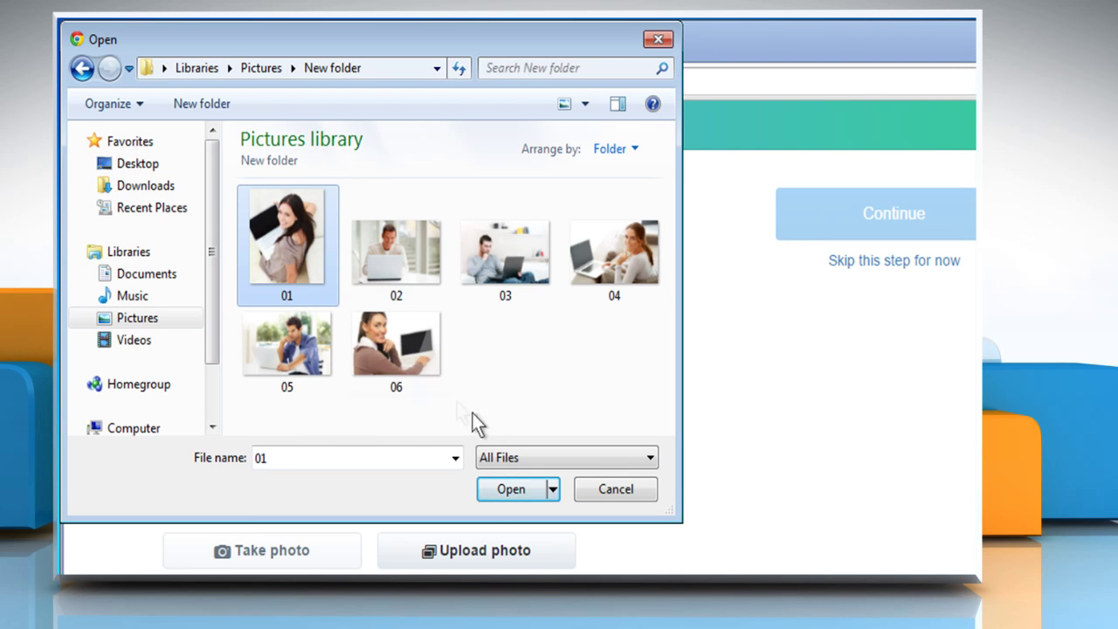
click(512, 489)
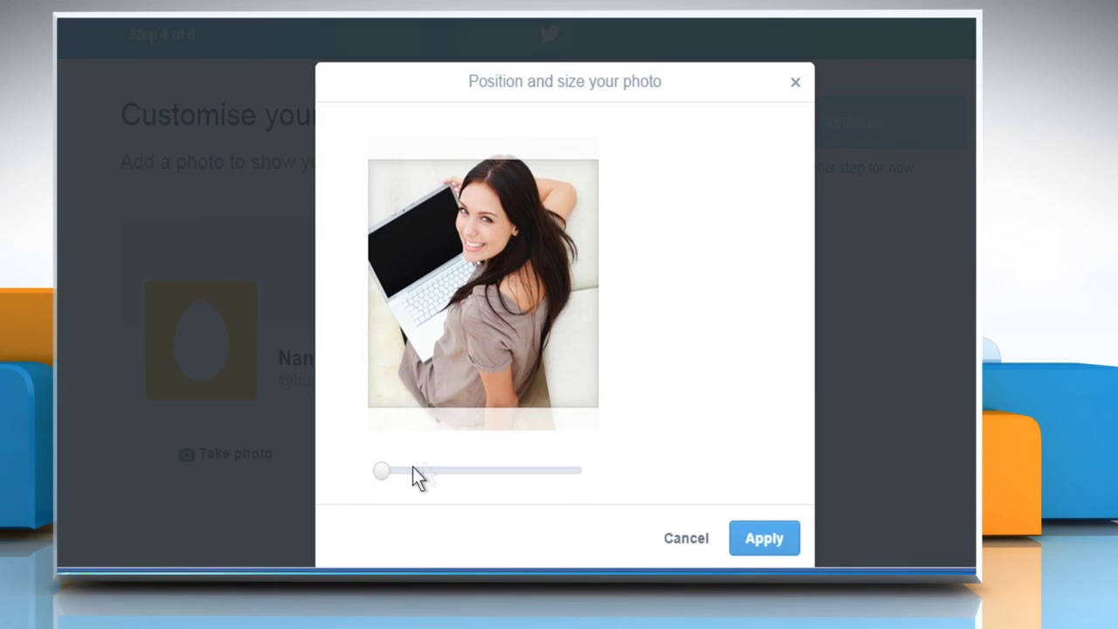
Zoom in and recentre the photo, apply it, and continue to the next setup step.
drag(415, 557, 471, 562)
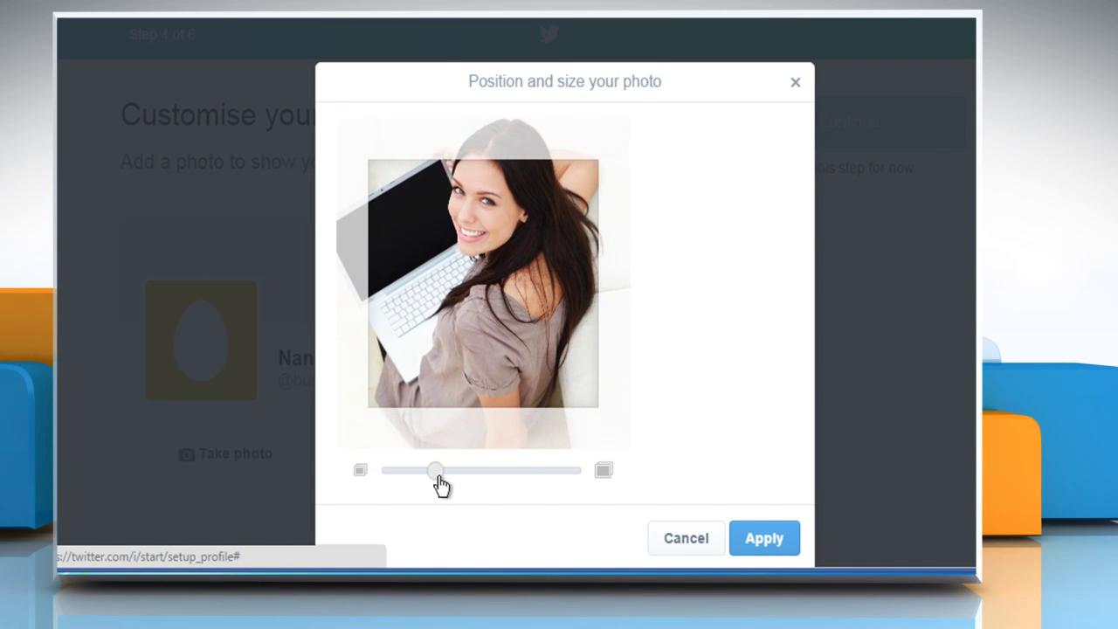
drag(441, 485, 449, 486)
scroll(504, 363, up, 1)
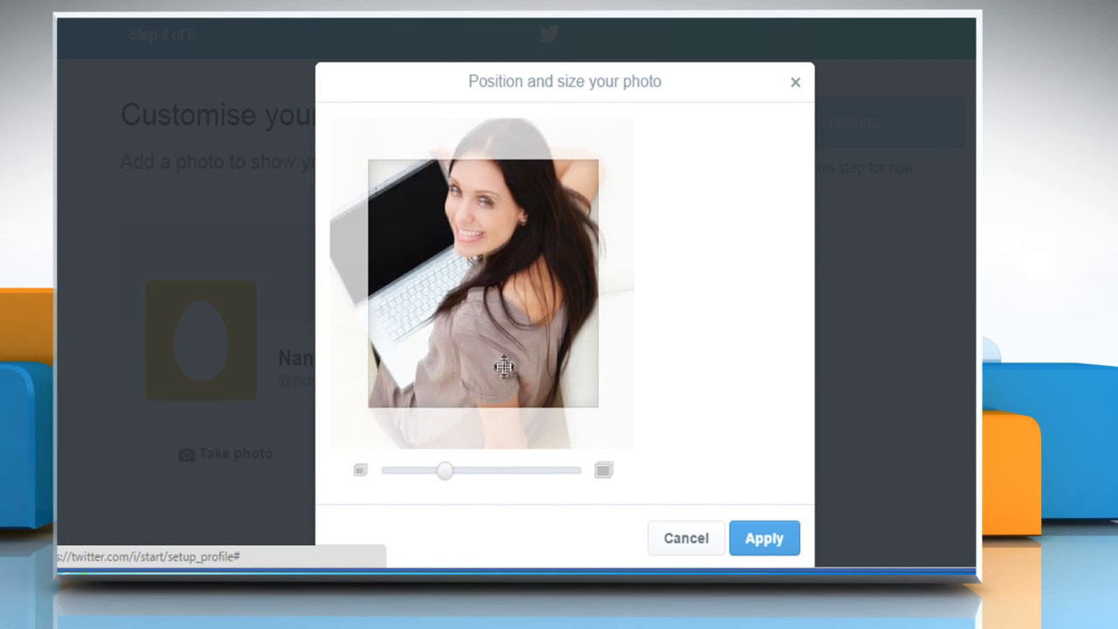
drag(505, 366, 505, 388)
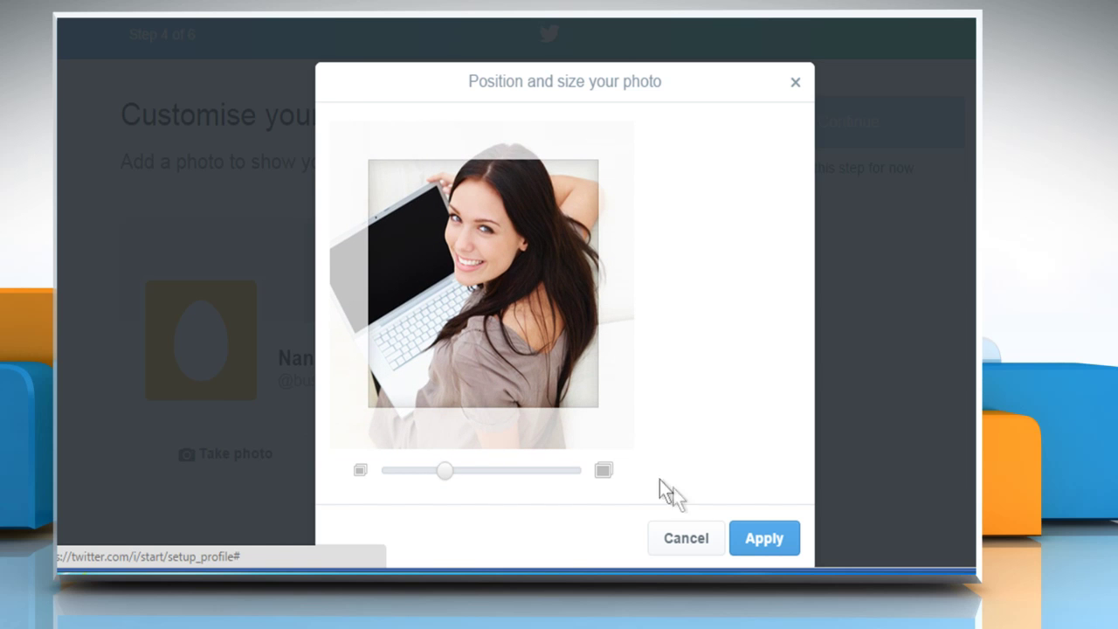
click(766, 538)
click(840, 141)
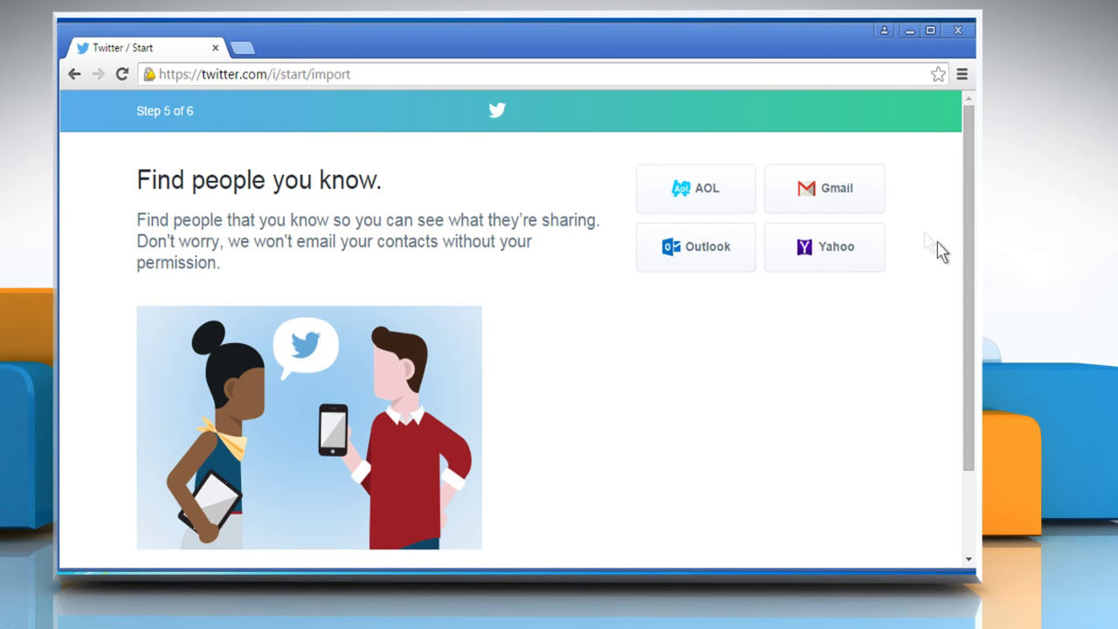
Skip the contact-import step to finish account setup.
drag(968, 317, 959, 380)
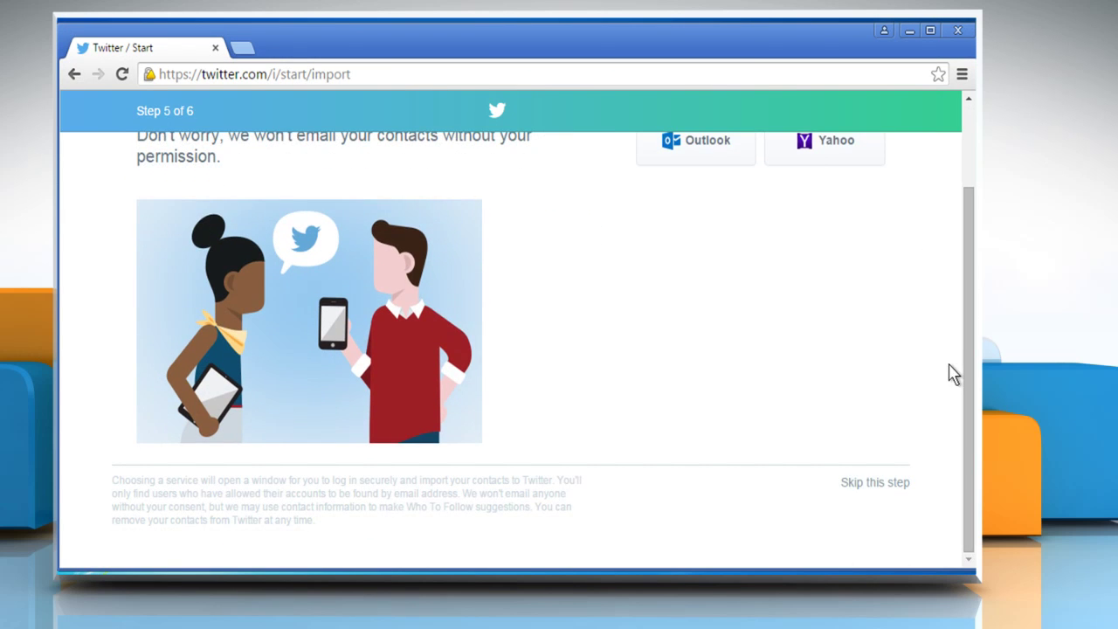
click(877, 483)
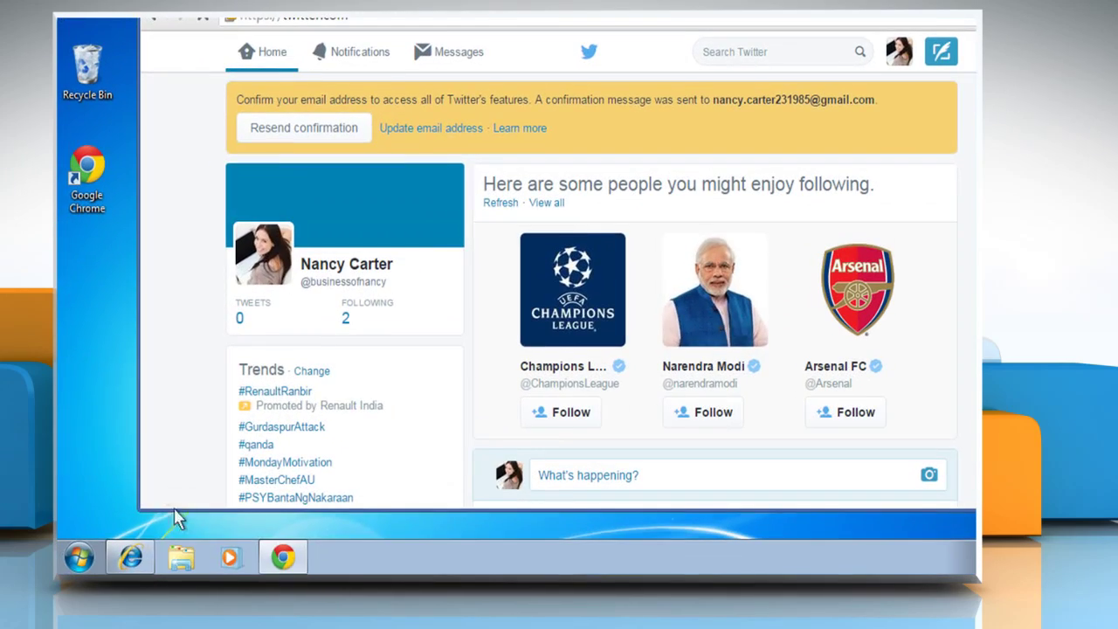
In Gmail, open the 'Confirm your Twitter account' e-mail and confirm the account.
click(131, 557)
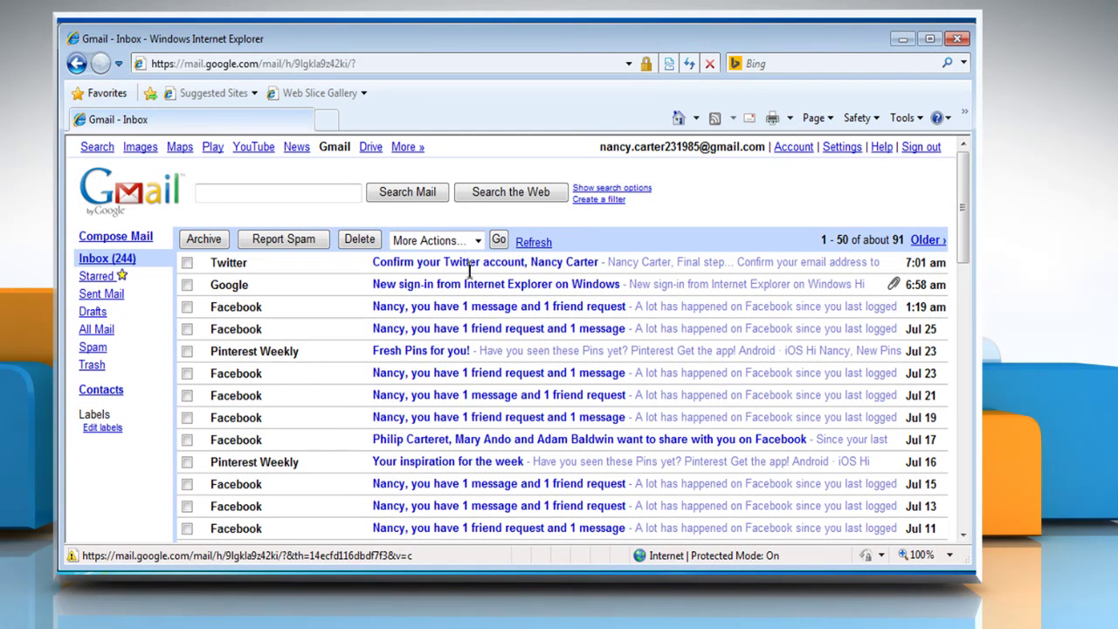
click(469, 266)
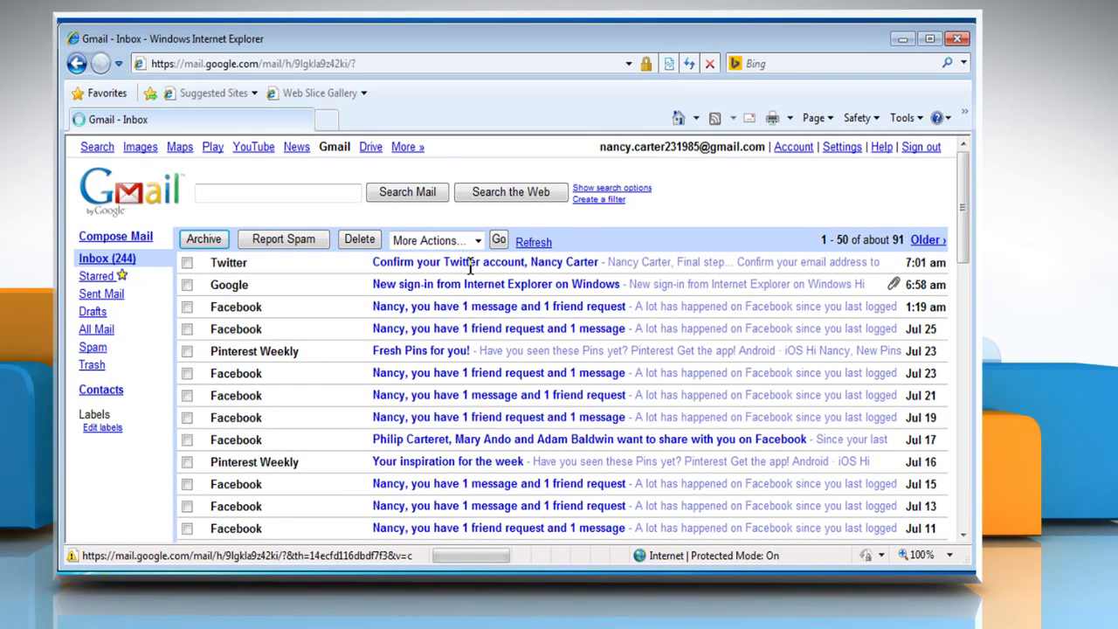
scroll(471, 376, down, 1)
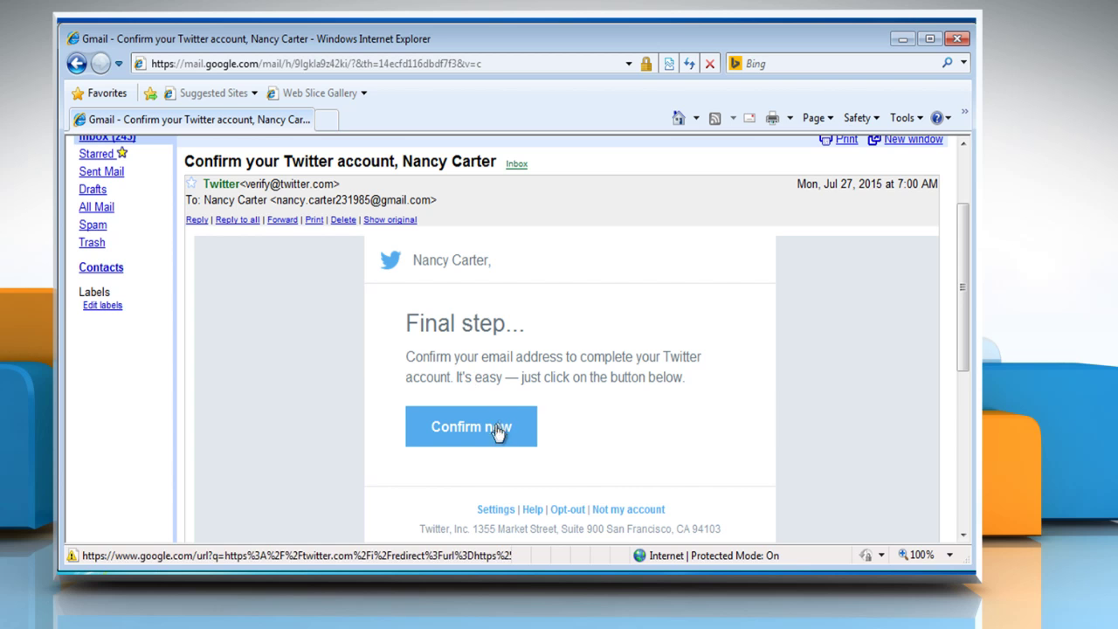
click(472, 426)
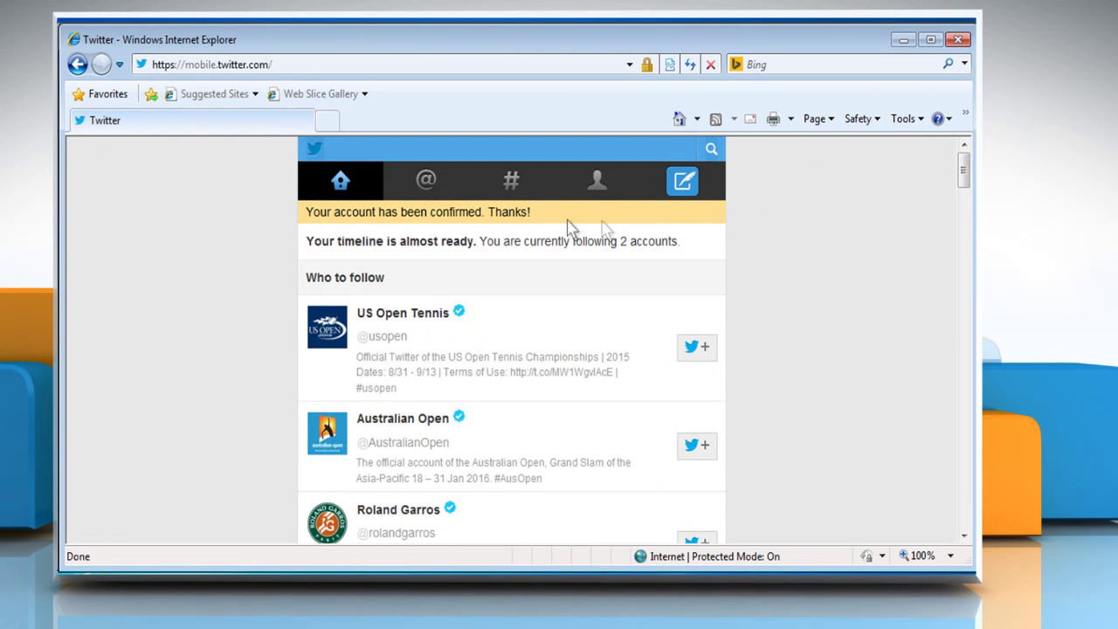
Close the confirmation windows, reload Twitter in Chrome, and go to the profile page.
click(957, 40)
click(902, 39)
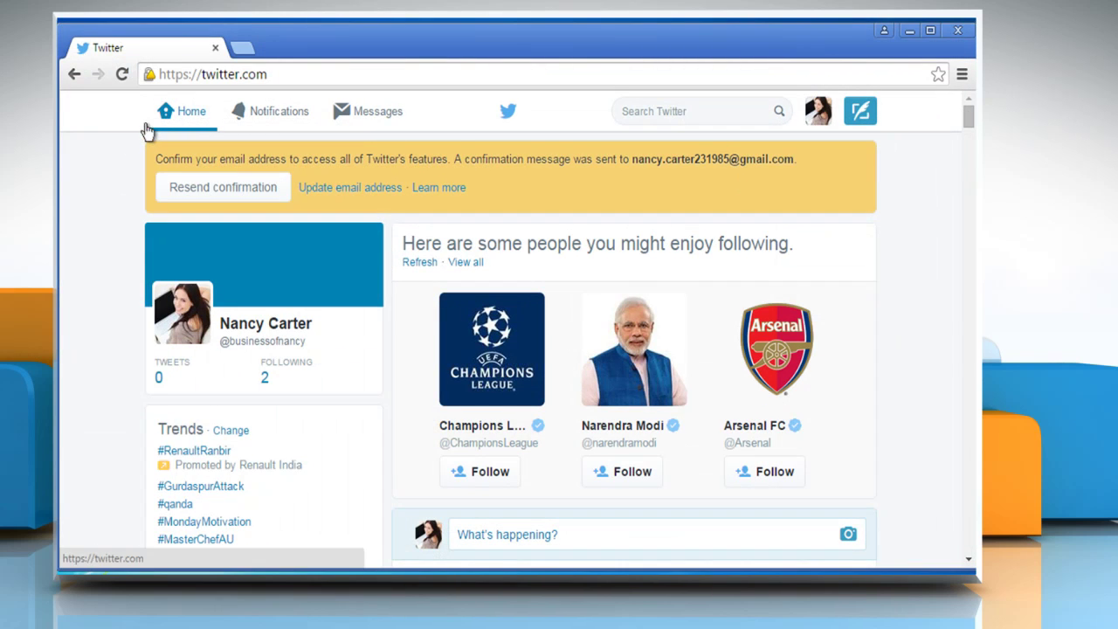
click(124, 76)
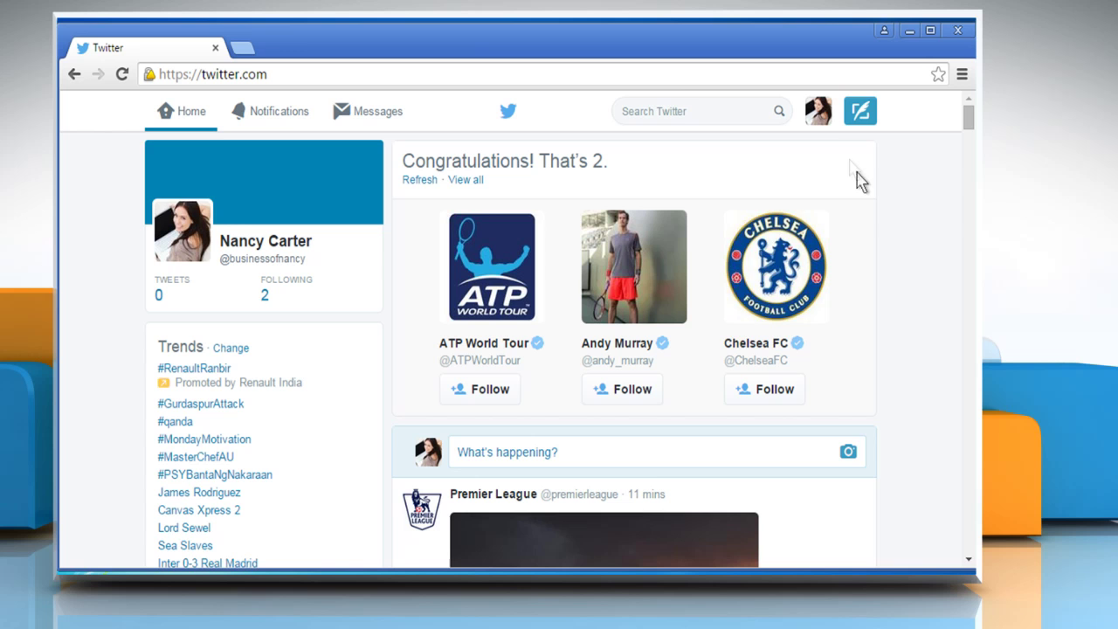
click(818, 117)
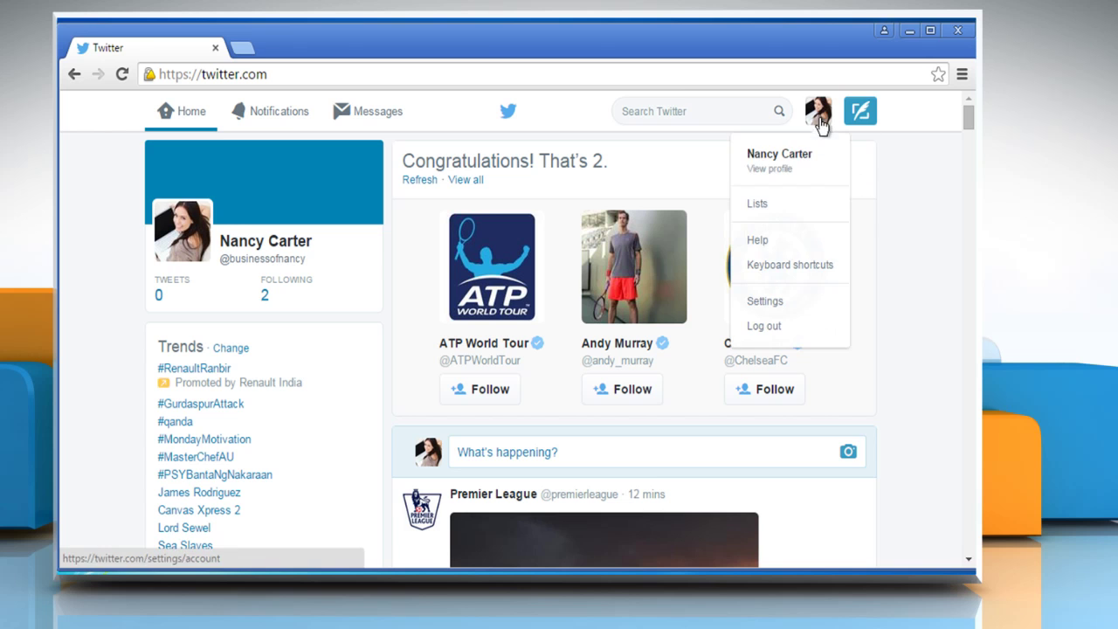
click(785, 167)
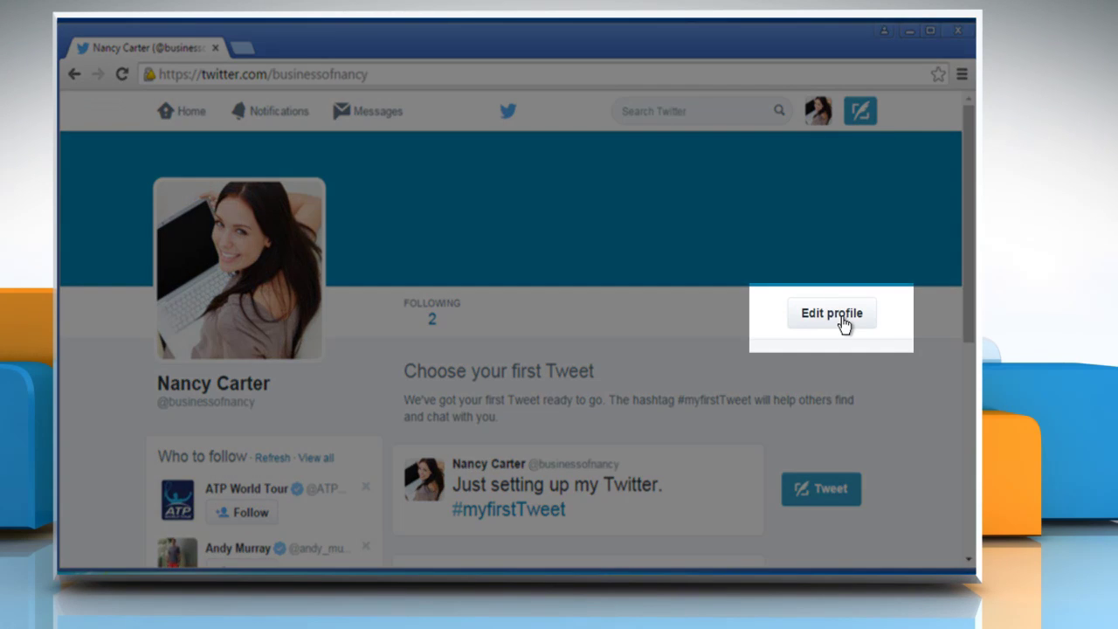
click(842, 320)
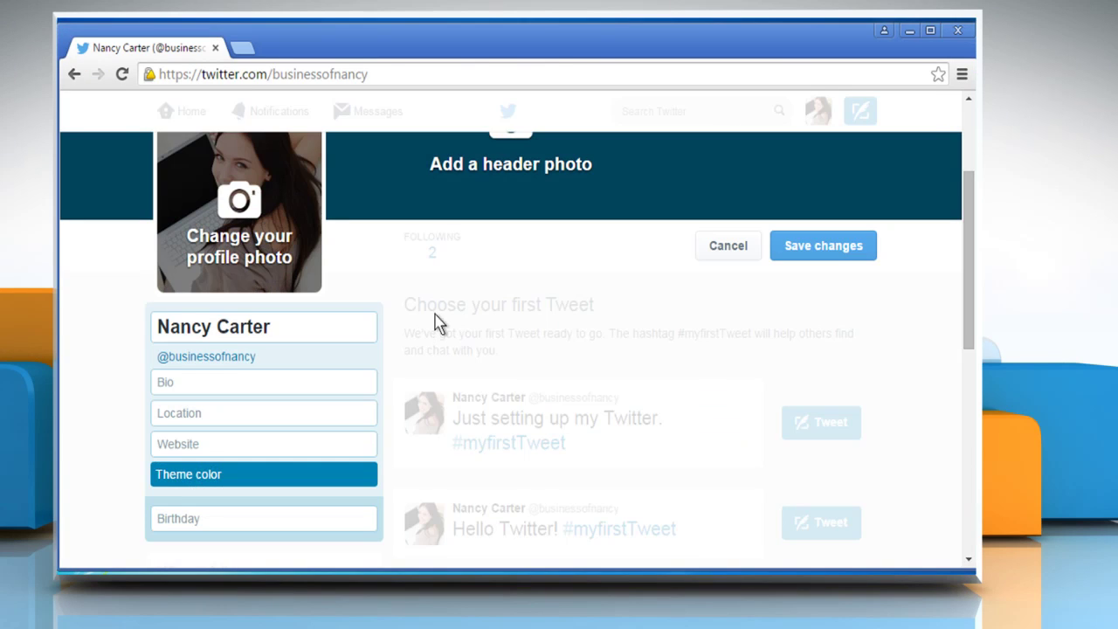
click(333, 381)
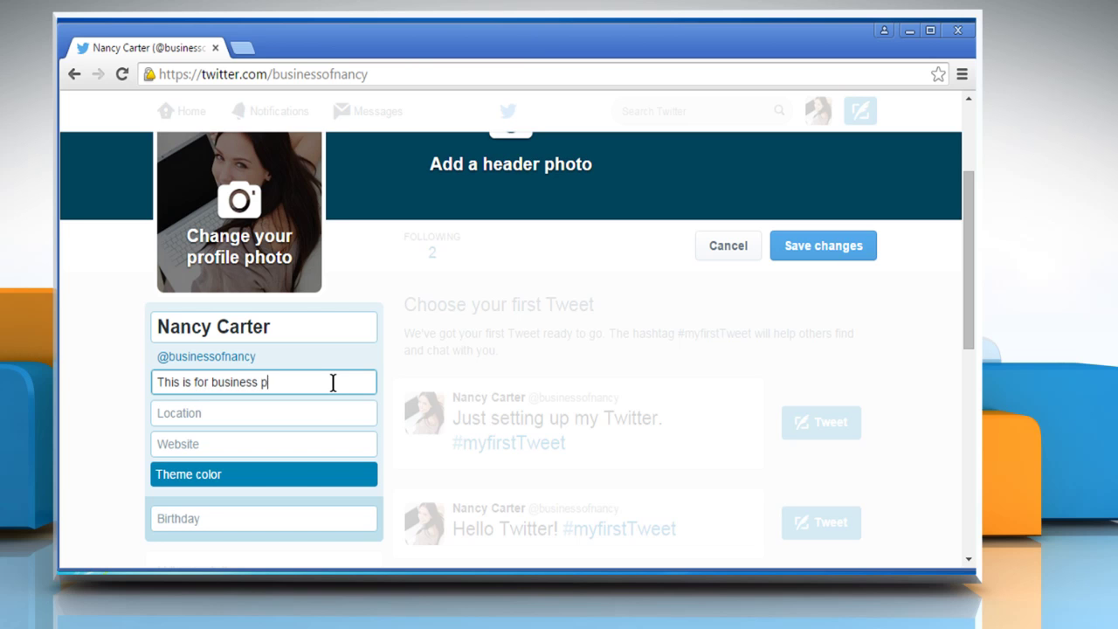
click(319, 413)
text(N)
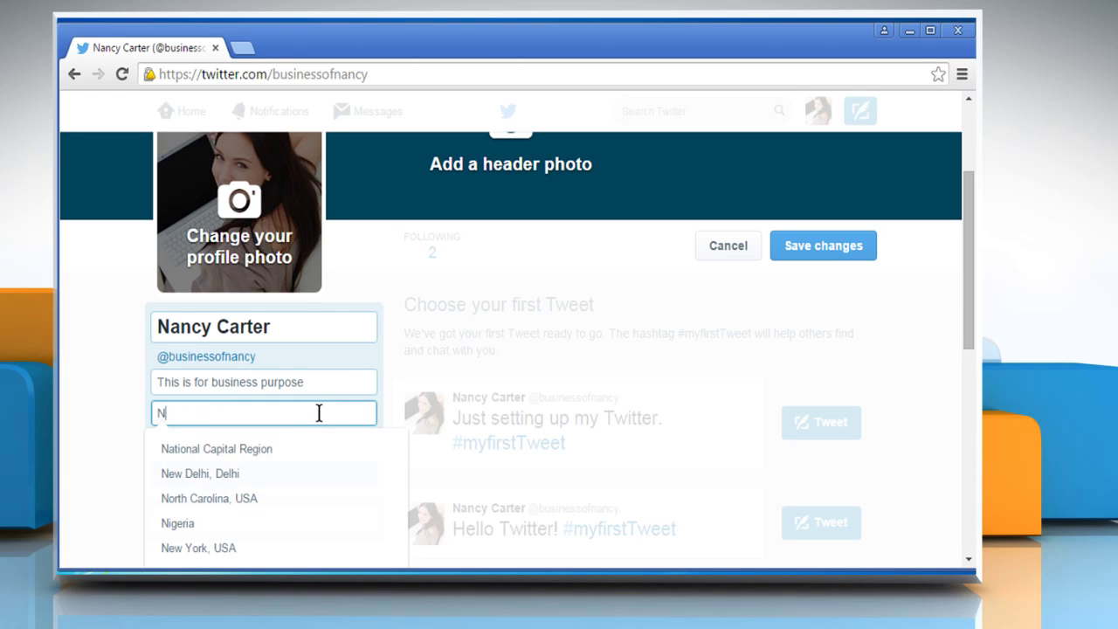
text(ew York)
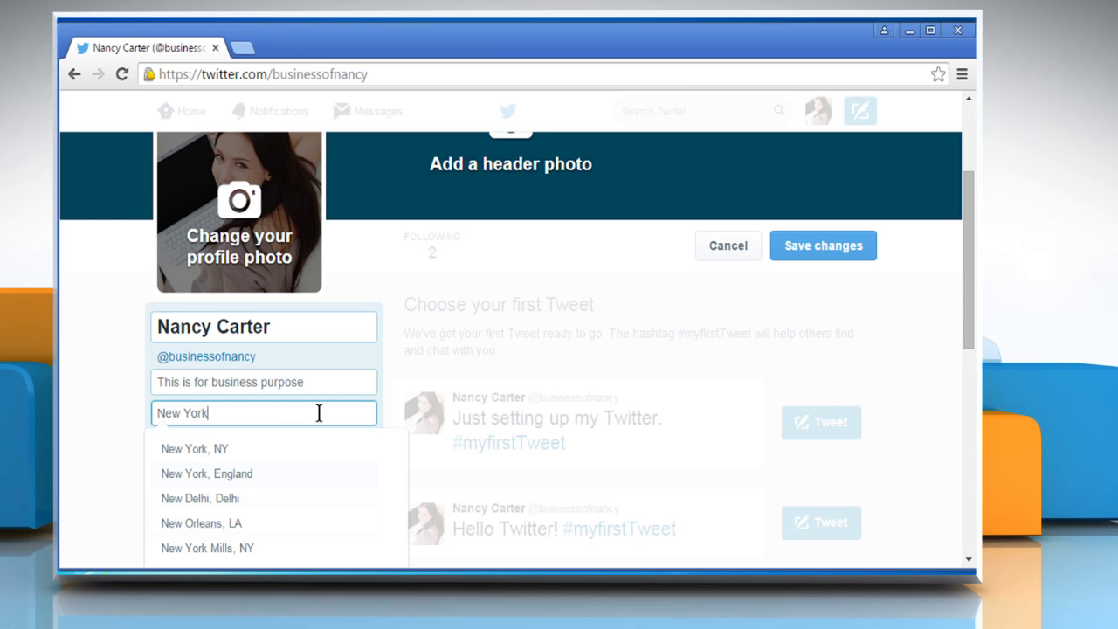
click(269, 446)
click(309, 443)
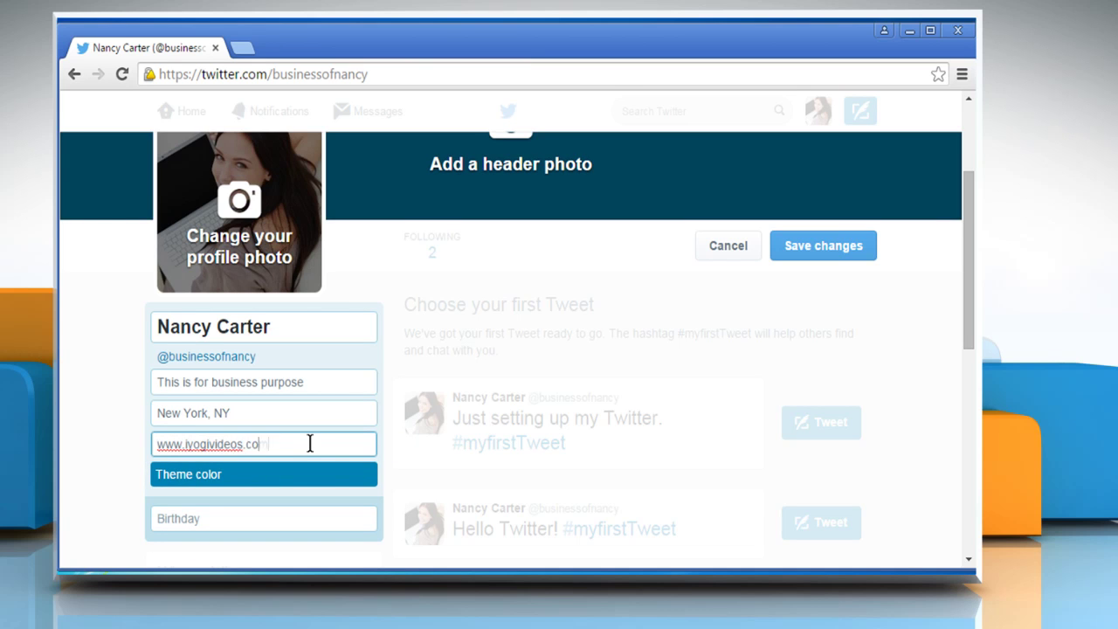
Choose the orange theme colour and set the birthday to March 2, 1986.
click(301, 480)
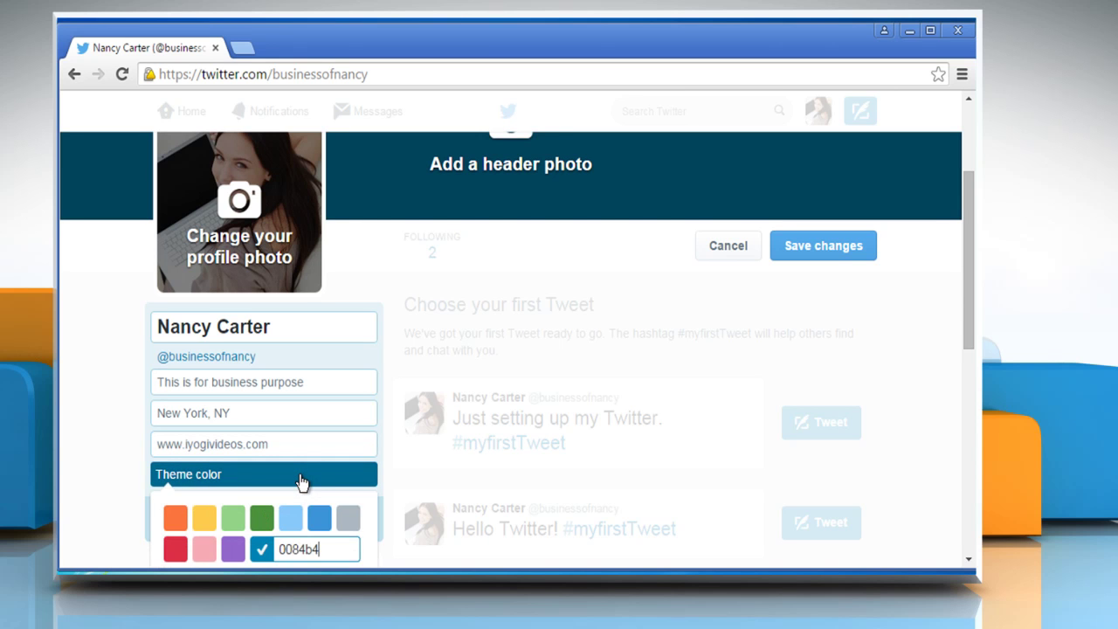
click(174, 518)
scroll(297, 517, down, 1)
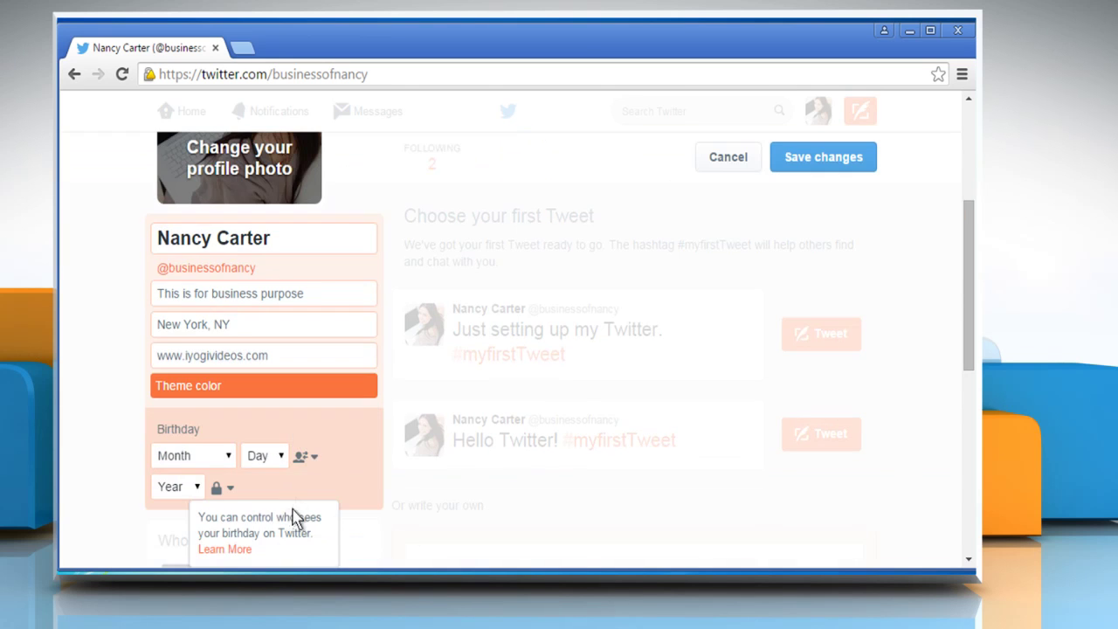
click(210, 458)
click(189, 294)
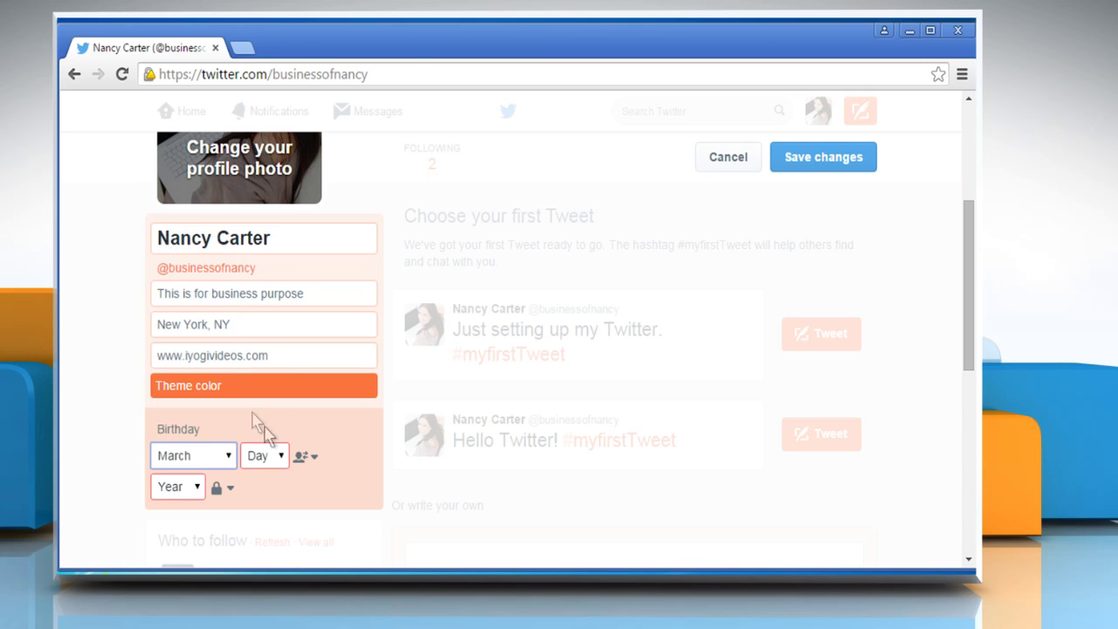
click(288, 455)
click(253, 164)
click(200, 487)
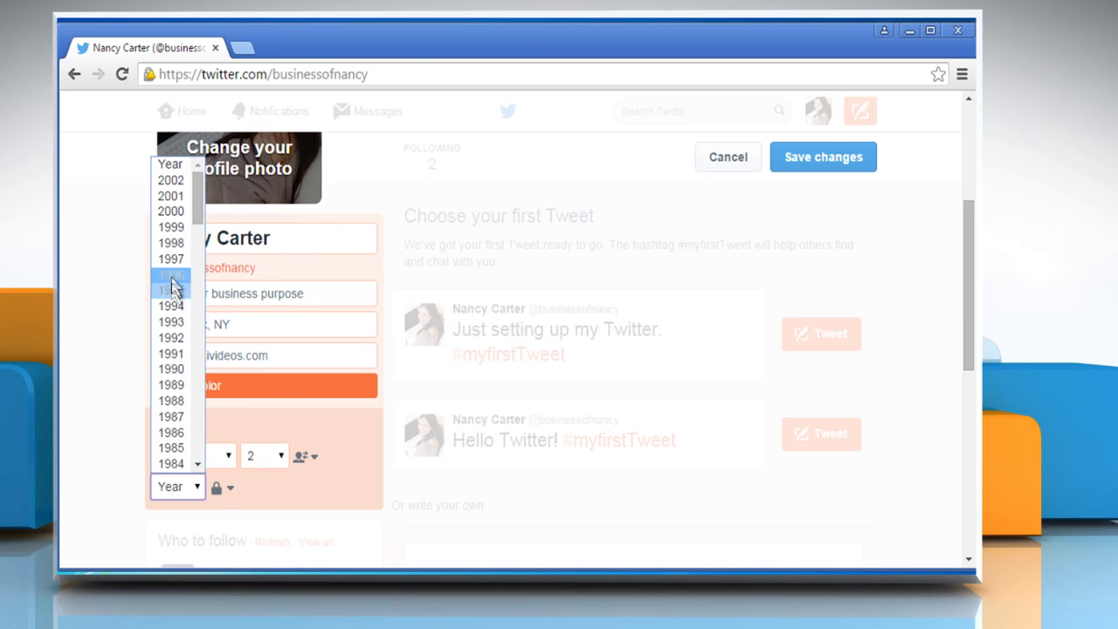
click(172, 434)
scroll(685, 358, up, 2)
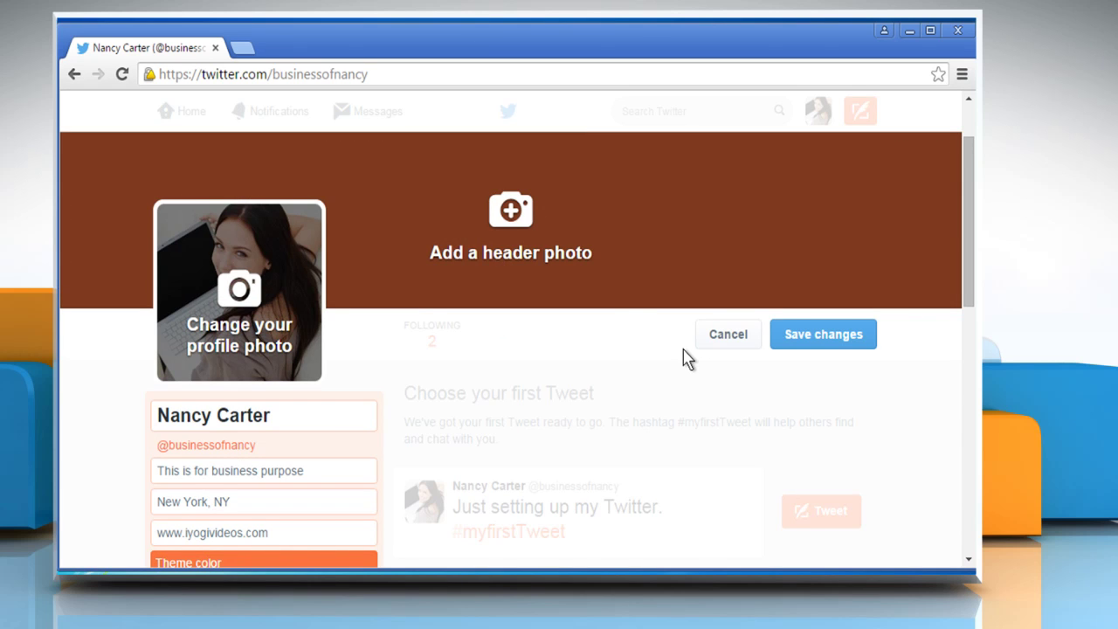
Load the Desert picture from Pictures > Sample Pictures as the header photo.
click(521, 218)
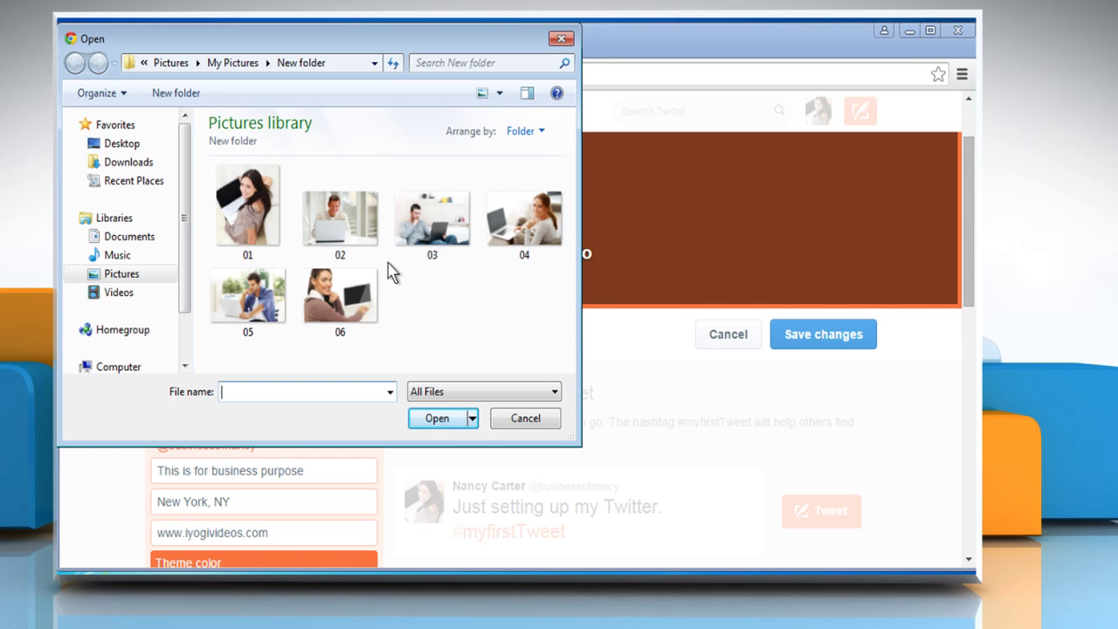
click(114, 282)
double_click(336, 210)
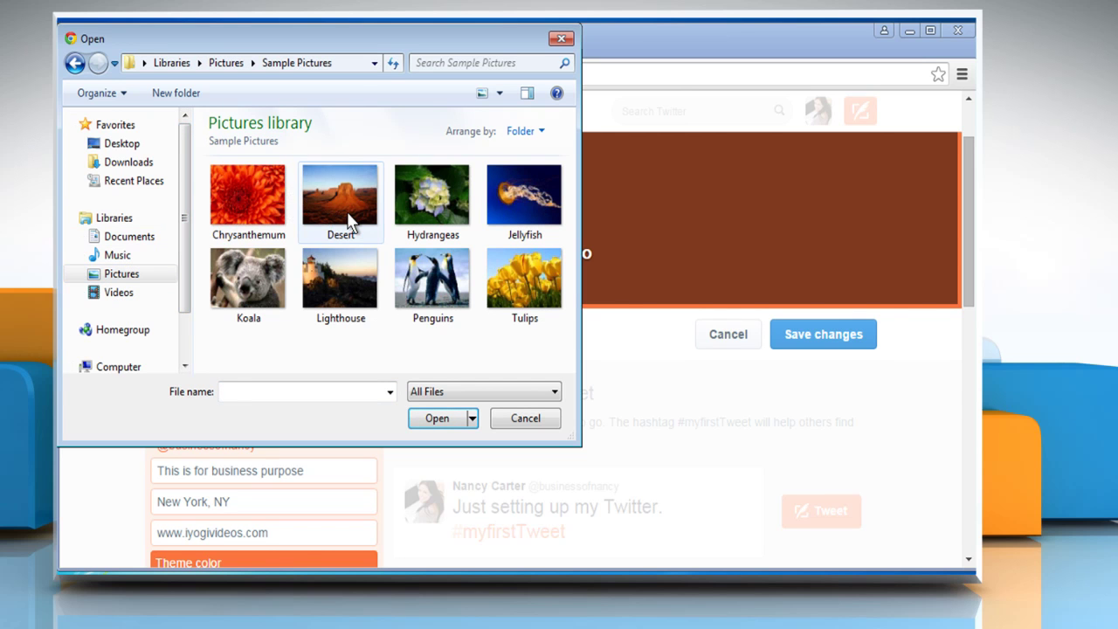
click(349, 222)
click(444, 420)
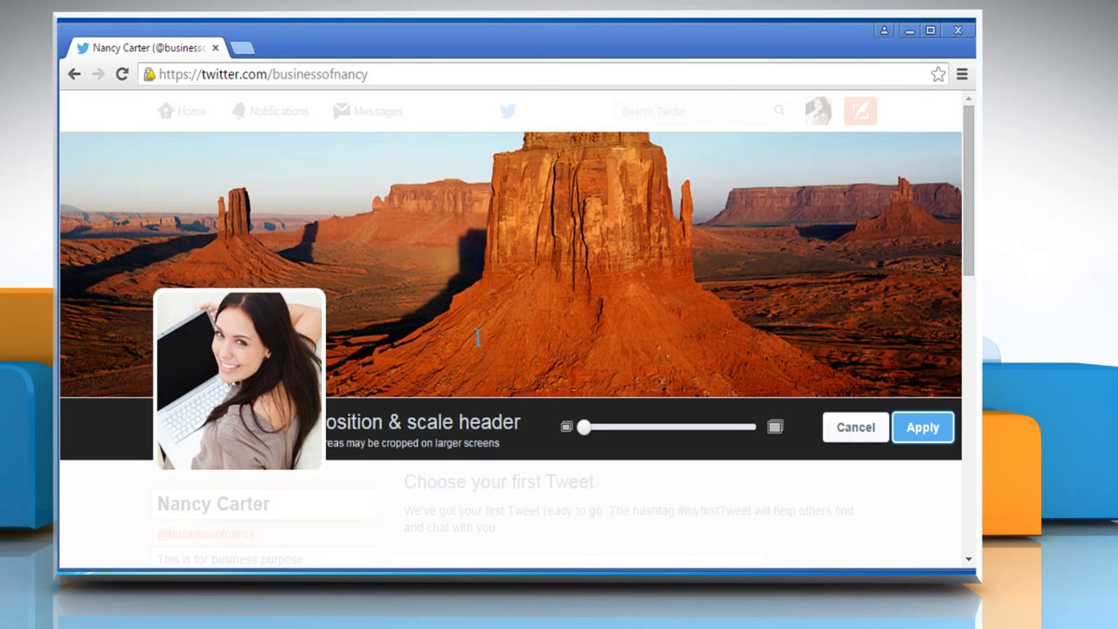
Reposition and slightly enlarge the desert header, then apply it and save the profile.
drag(511, 202, 503, 453)
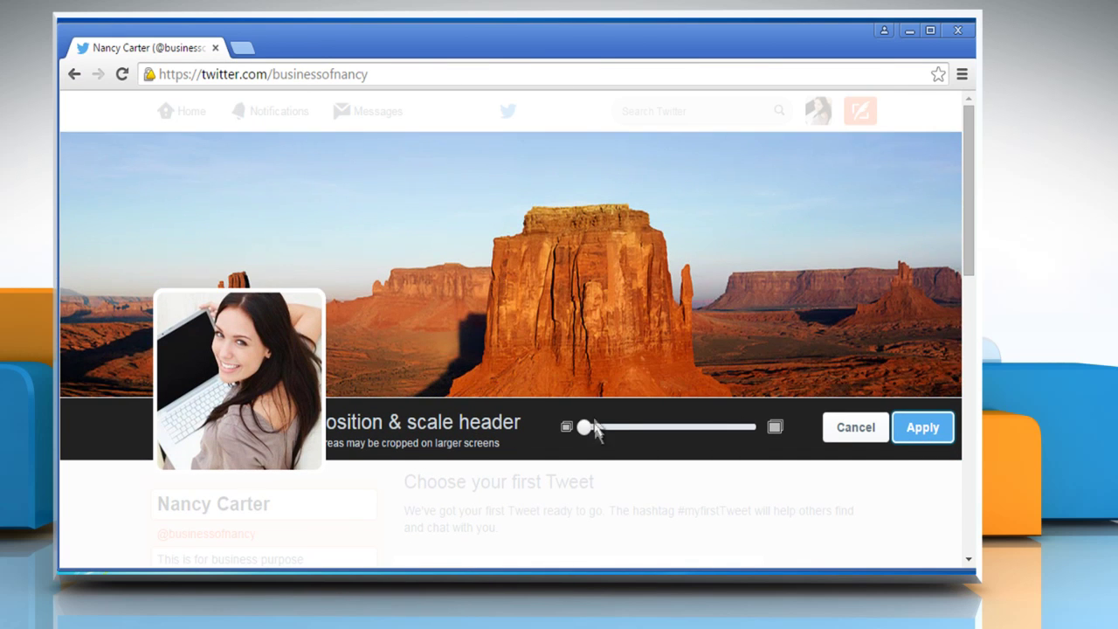
drag(591, 428, 627, 435)
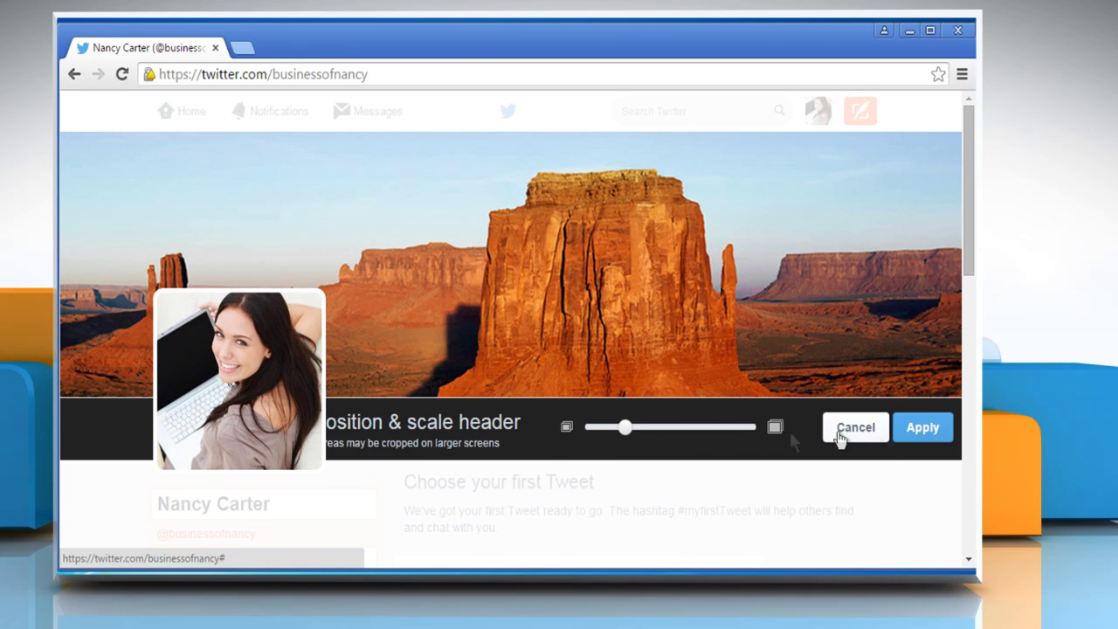
click(919, 432)
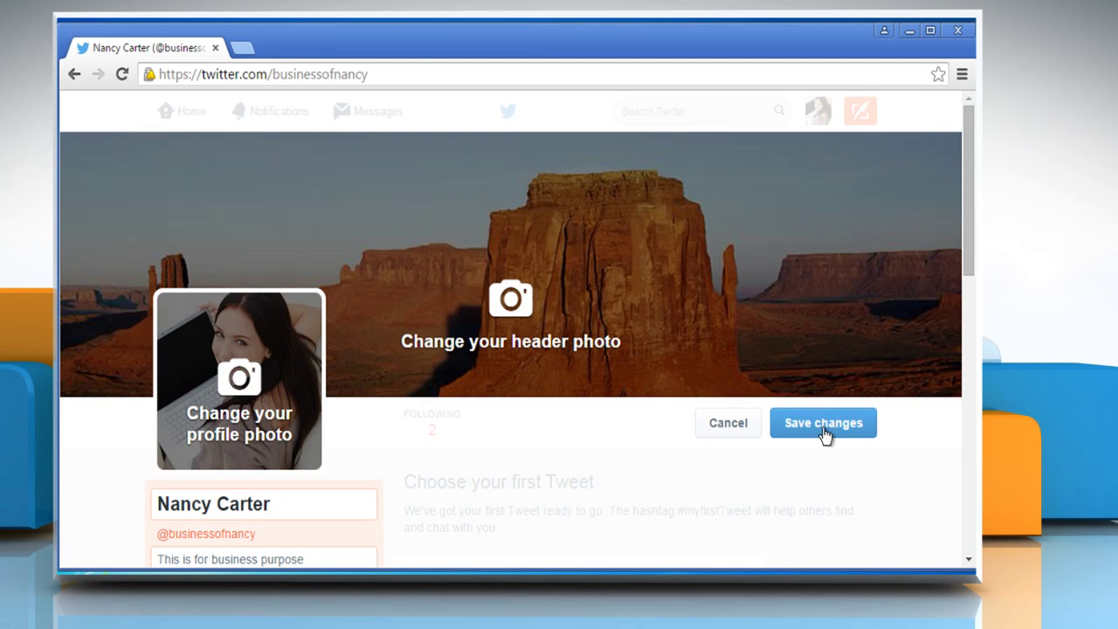
click(822, 428)
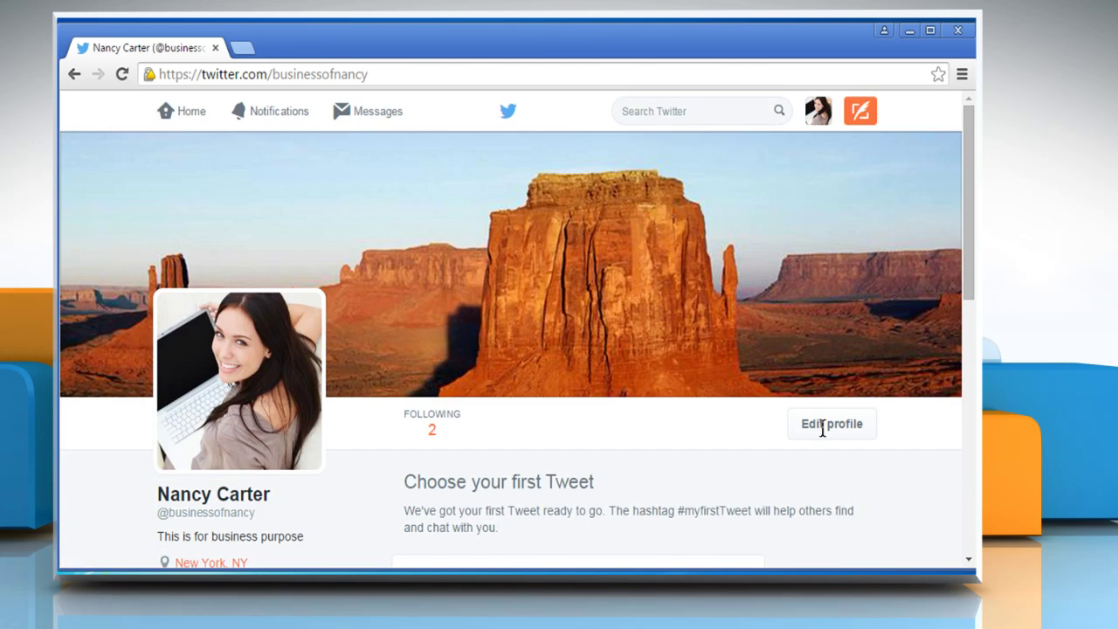
In Design settings, apply the dark navy premade theme (background #022330) and save the customisation.
click(818, 116)
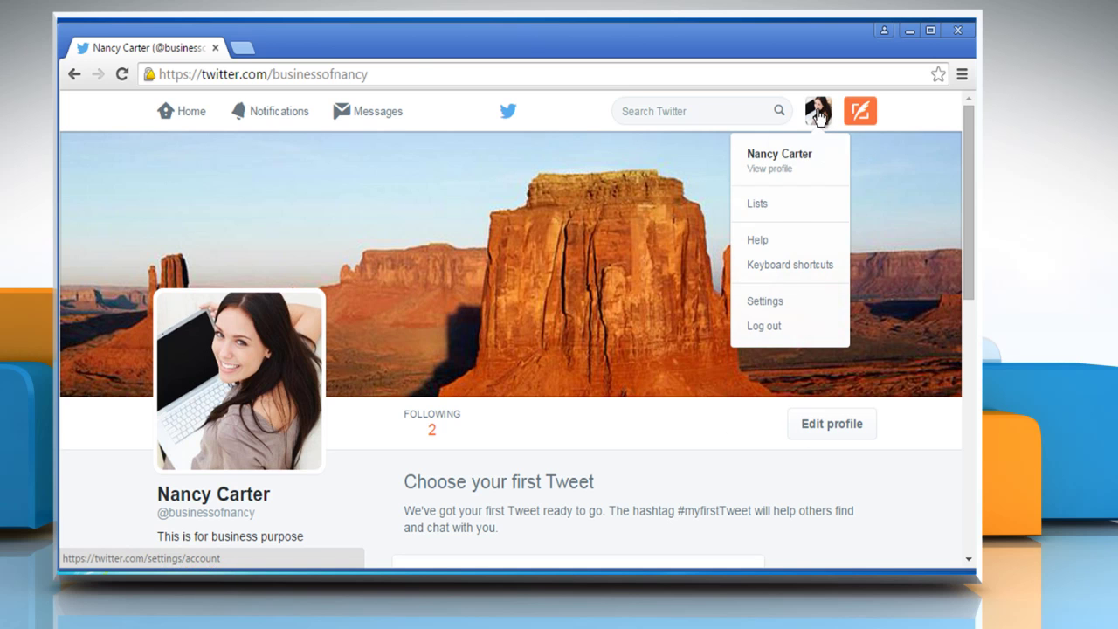
click(772, 304)
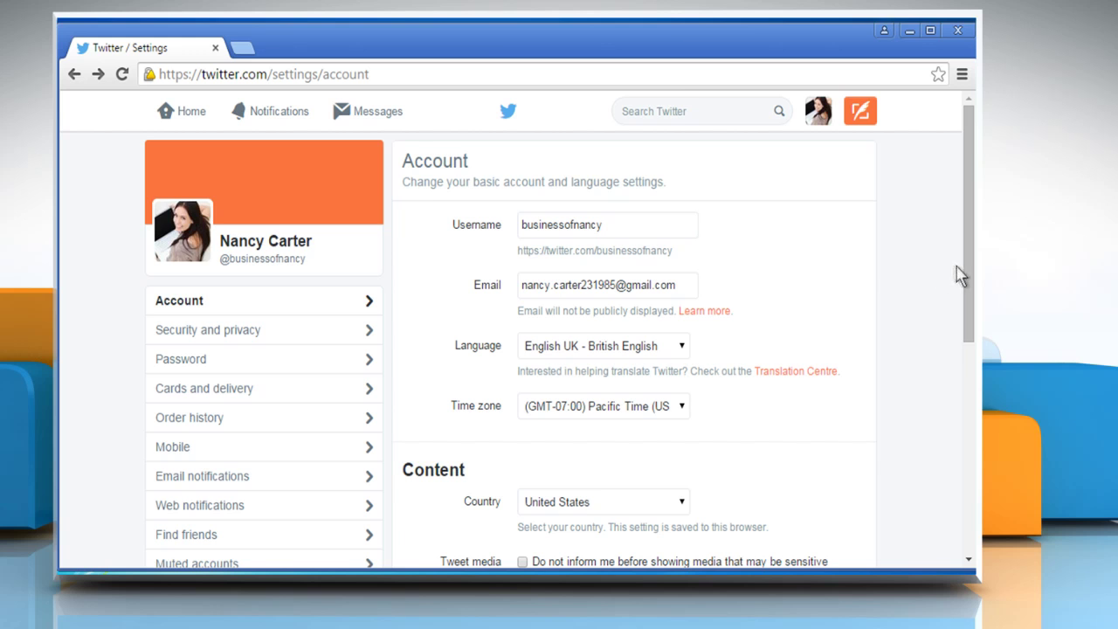
drag(964, 280, 964, 393)
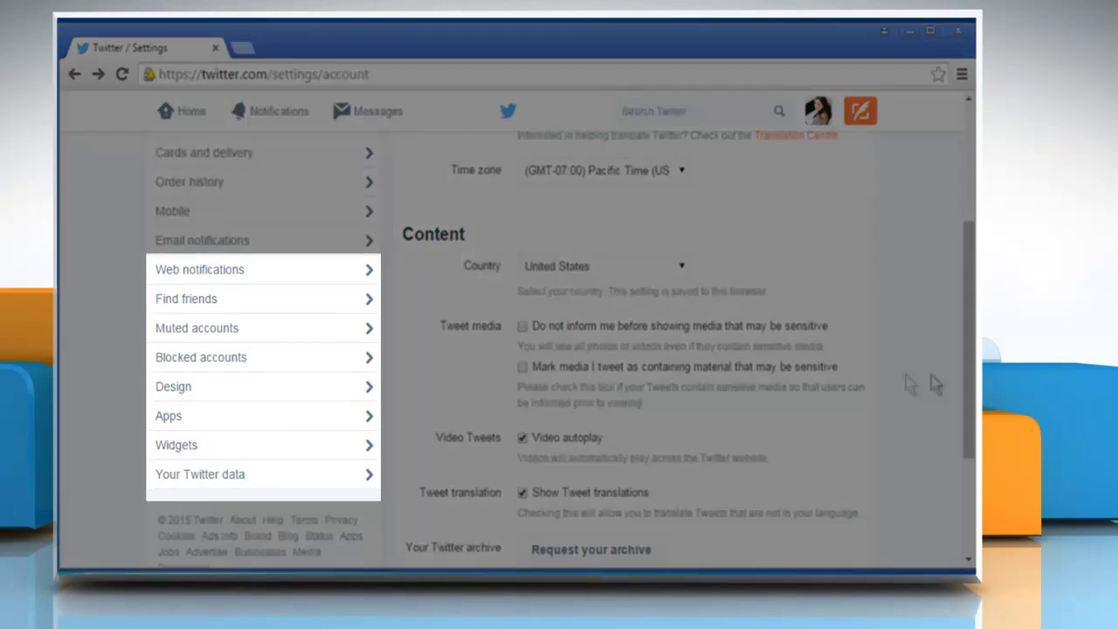
click(181, 395)
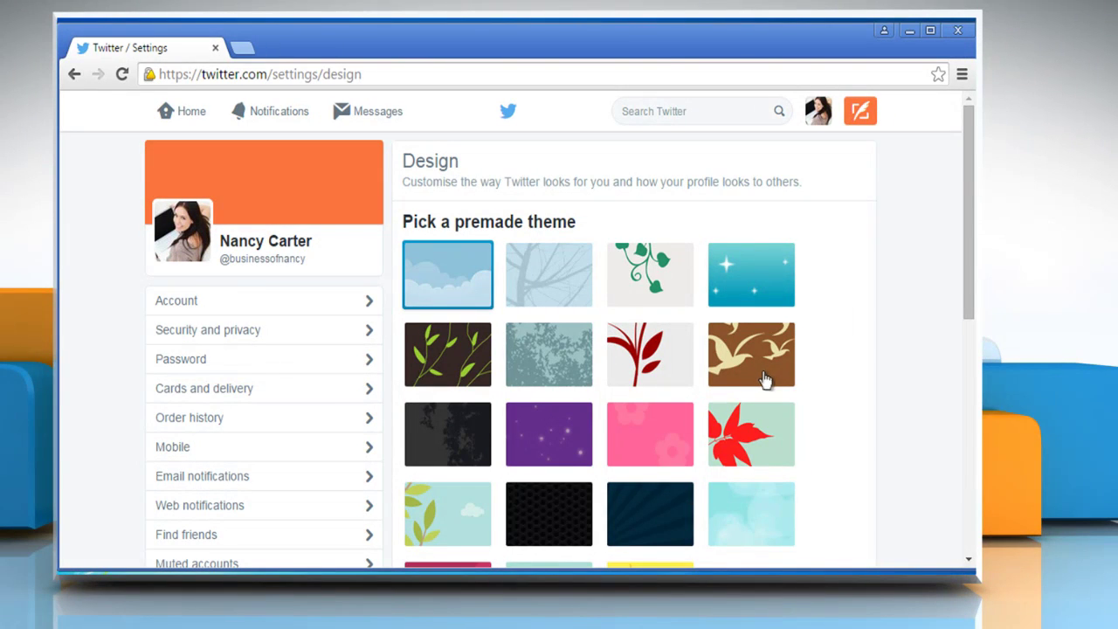
click(677, 519)
scroll(699, 516, down, 2)
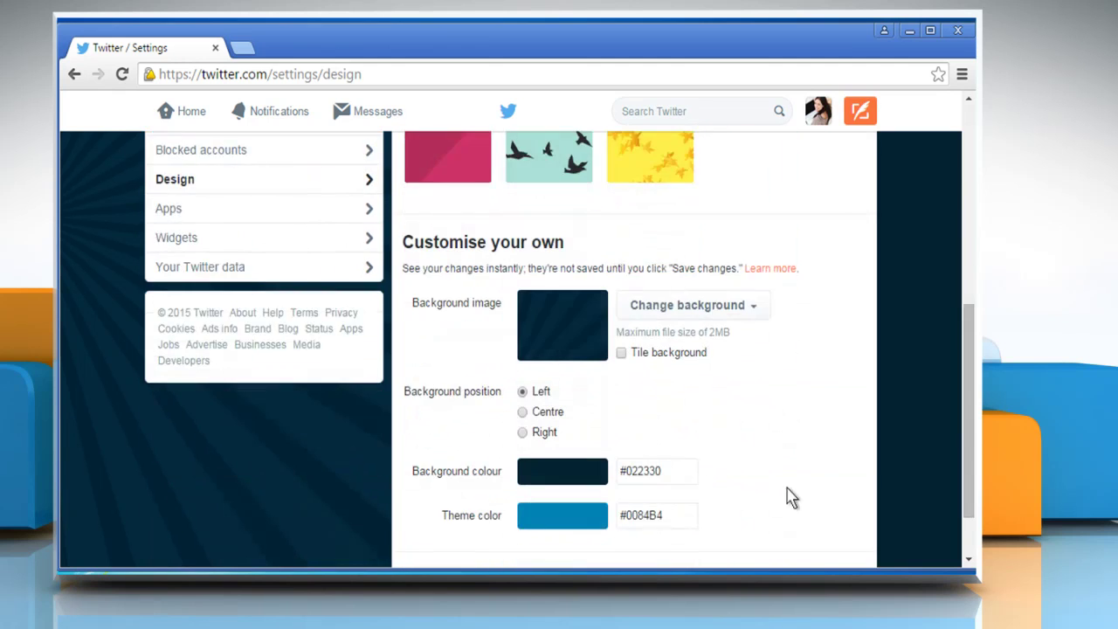
scroll(790, 497, down, 2)
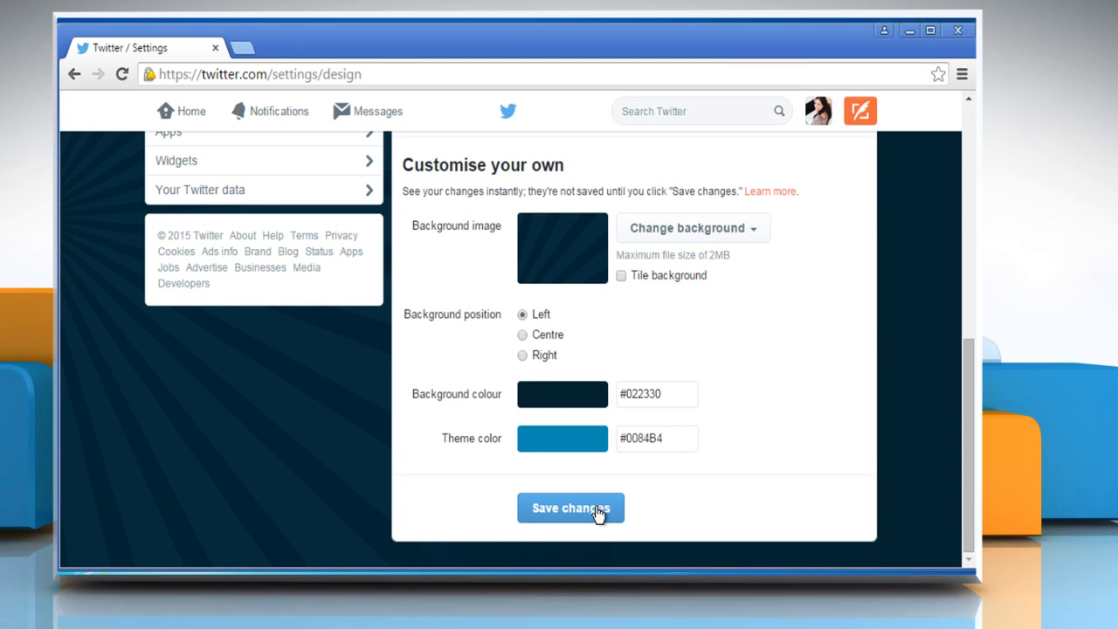
click(597, 513)
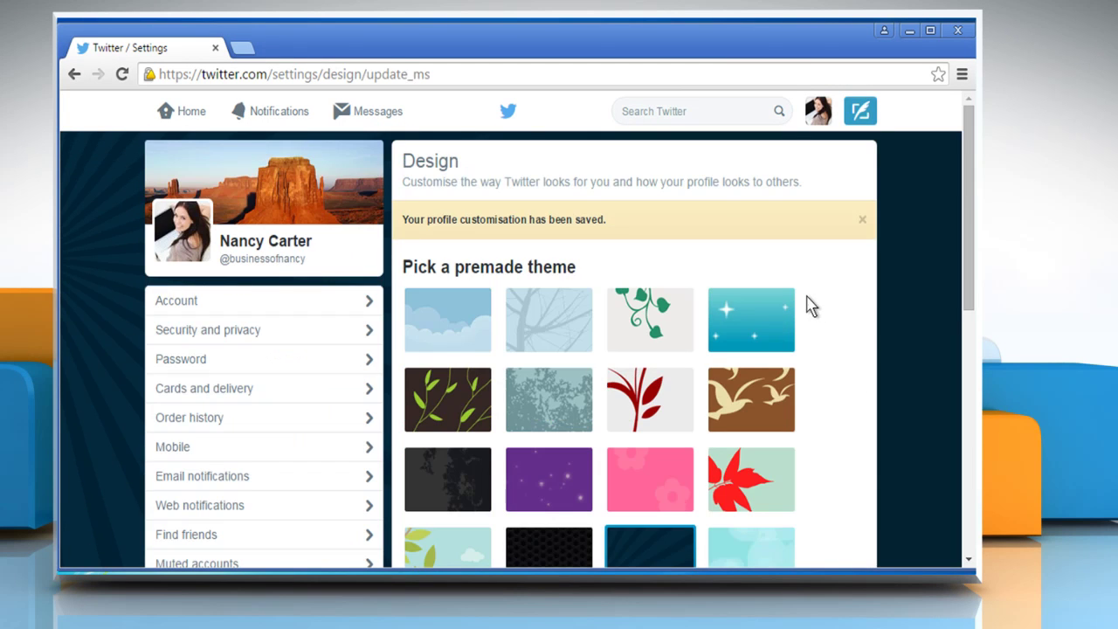
From the home timeline, post the tweet 'This is my first tweet.'.
click(168, 118)
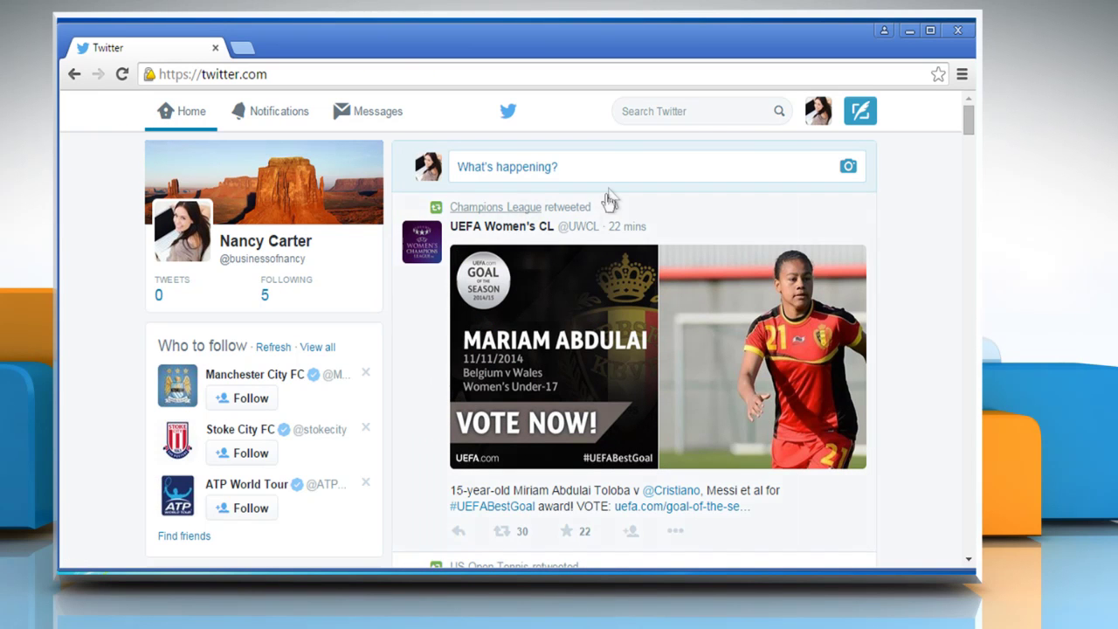
click(861, 122)
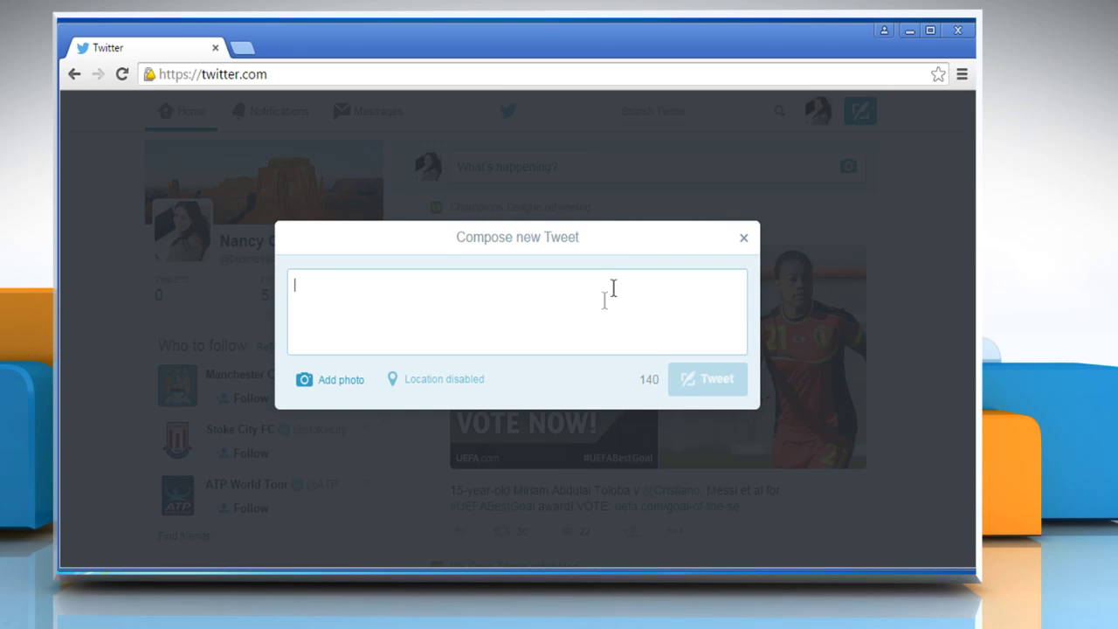
text(This is my first )
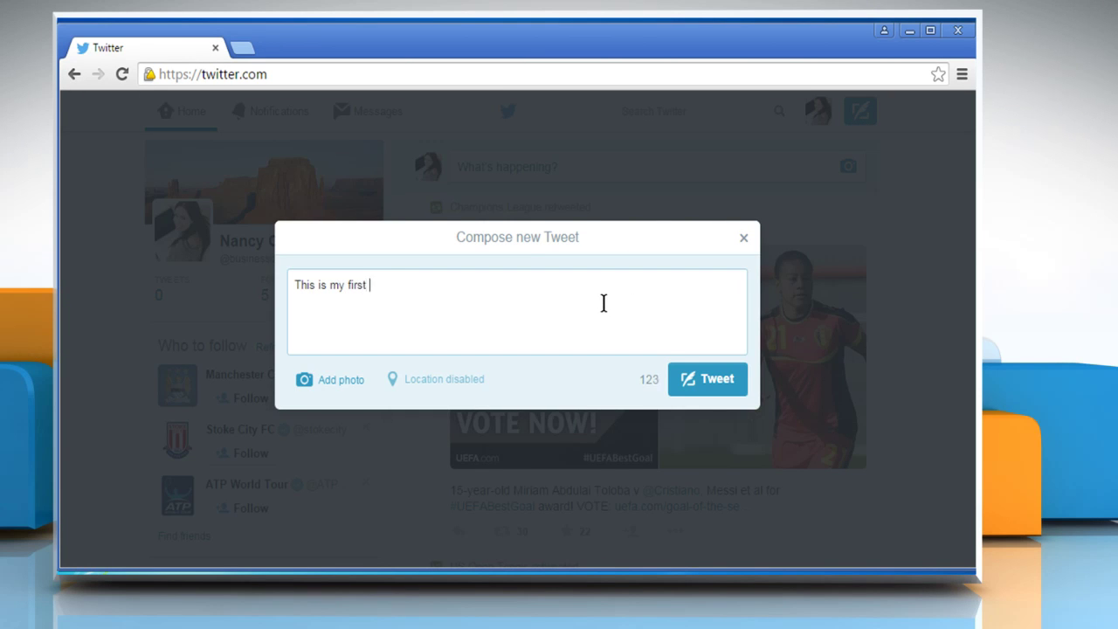
text(tweet.)
click(714, 379)
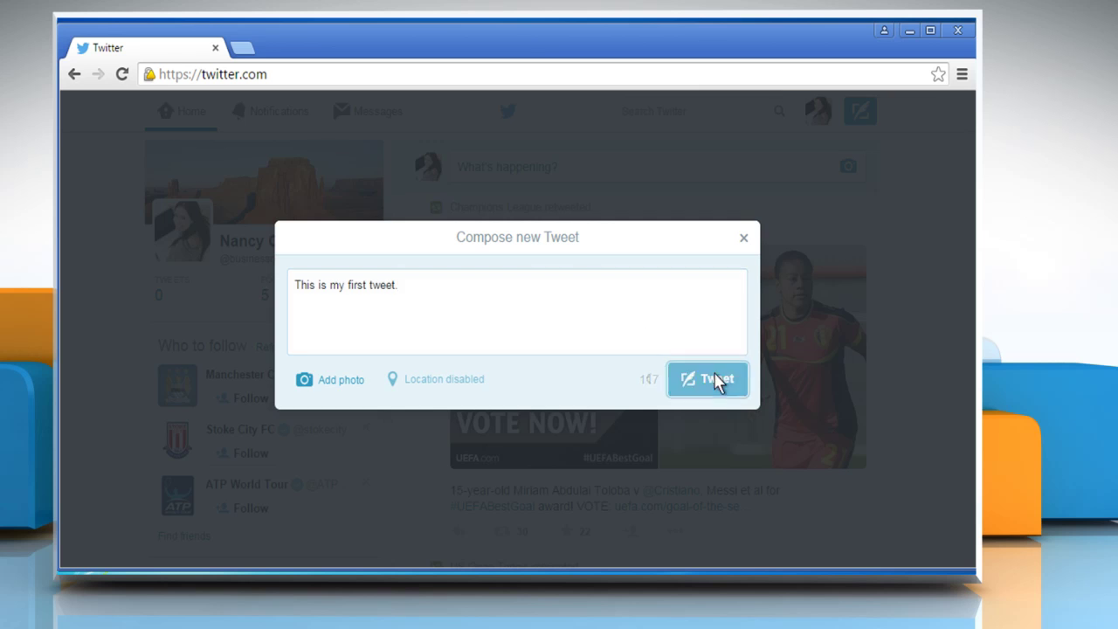